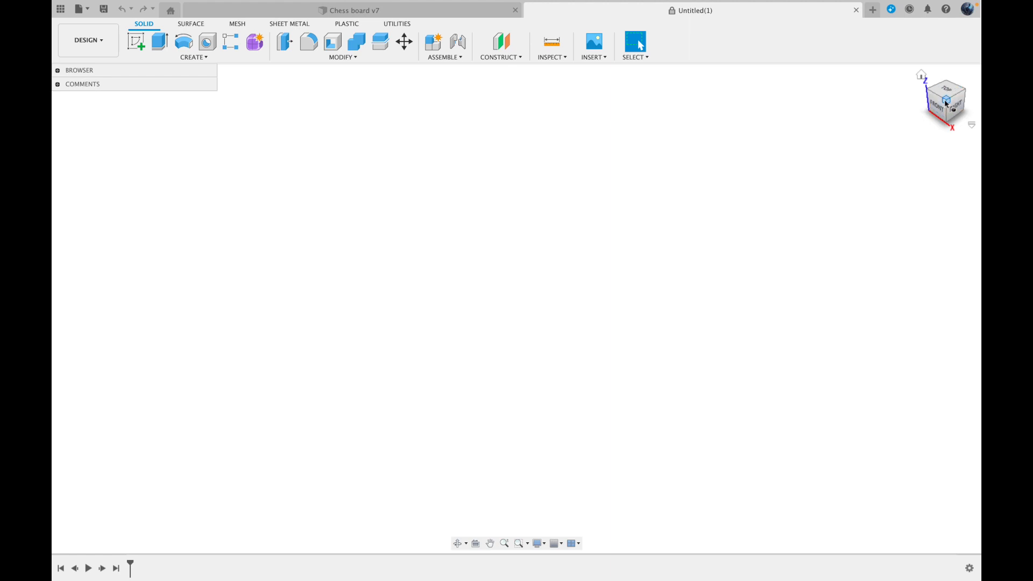
Create a new sketch on the horizontal XY plane and look at it from the top
mouse_move(953, 94)
left_mouse_down()
mouse_move(830, 93)
mouse_move(908, 86)
mouse_move(908, 97)
mouse_move(917, 78)
mouse_move(915, 91)
left_mouse_up()
left_click(921, 76)
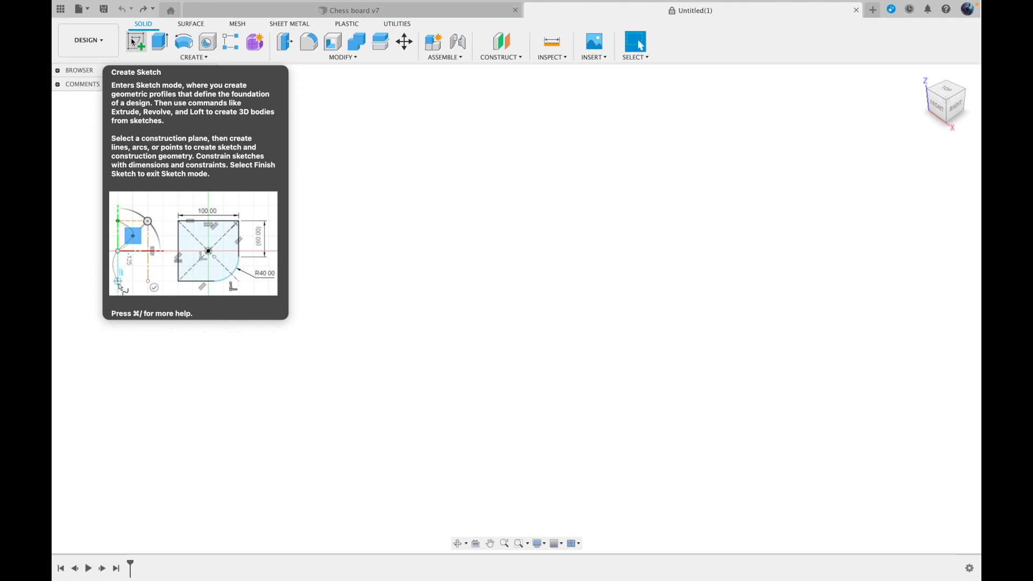
left_click(133, 42)
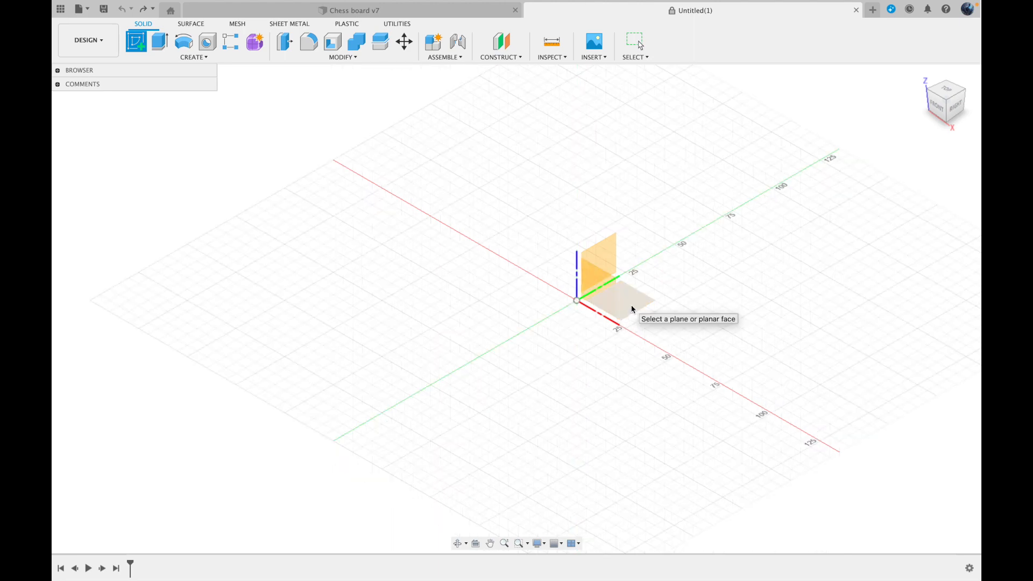
left_click(633, 310)
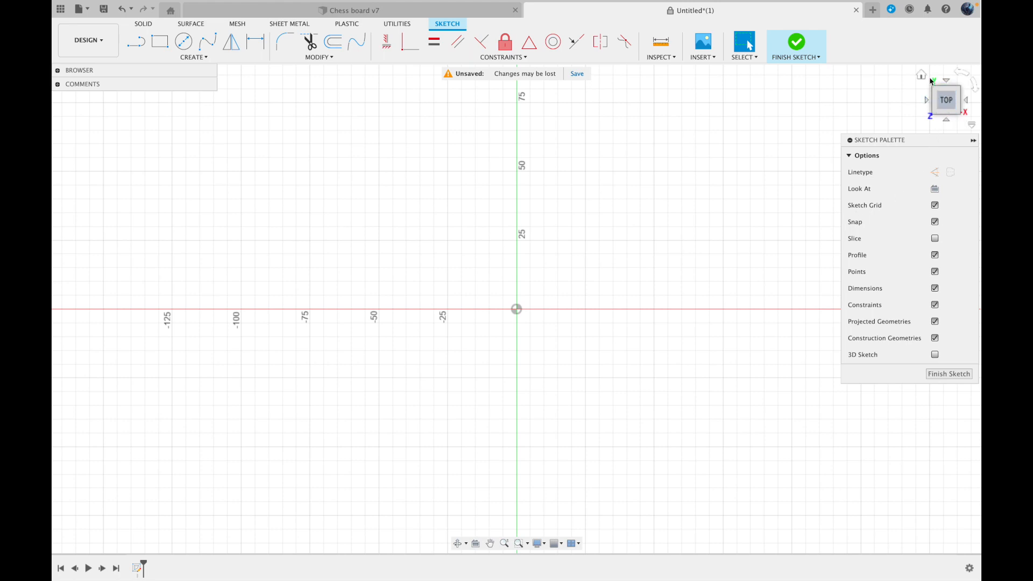
left_click(949, 105)
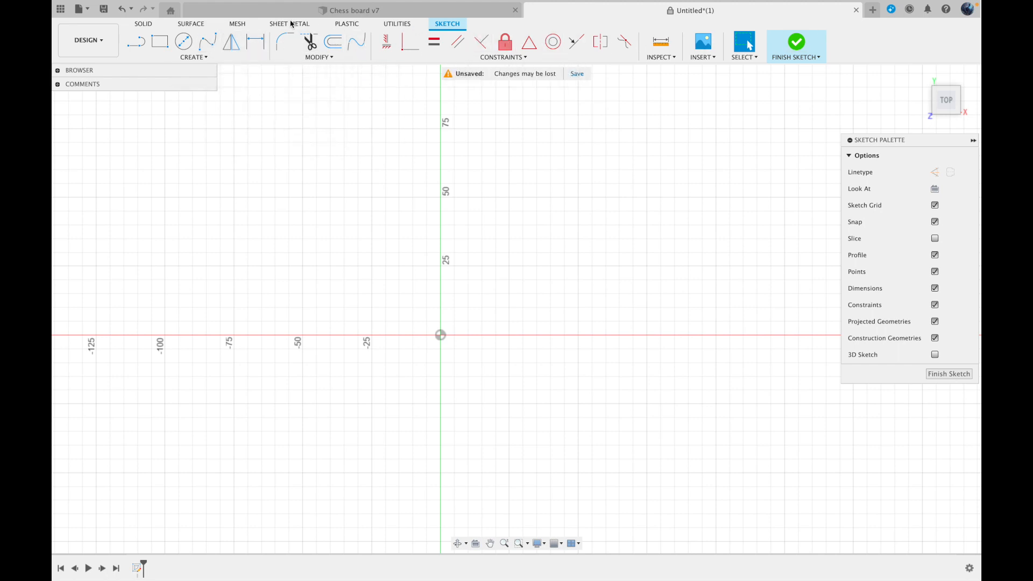
Sketch a closed triangle with the Line tool from the origin, about 125 mm wide along the horizontal axis and 50 mm high
middle_click_drag(155, 128, 200, 100)
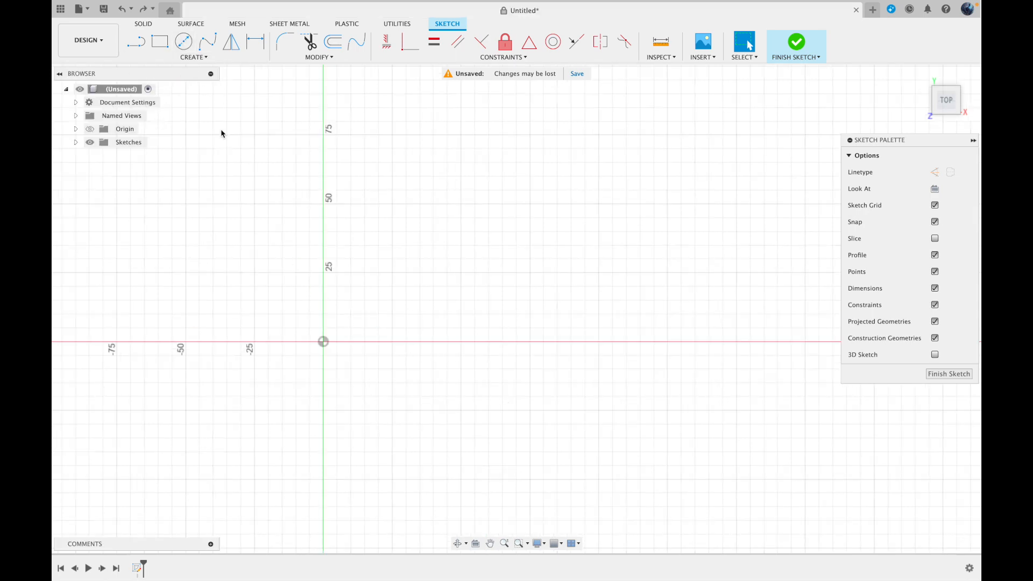
left_click(137, 42)
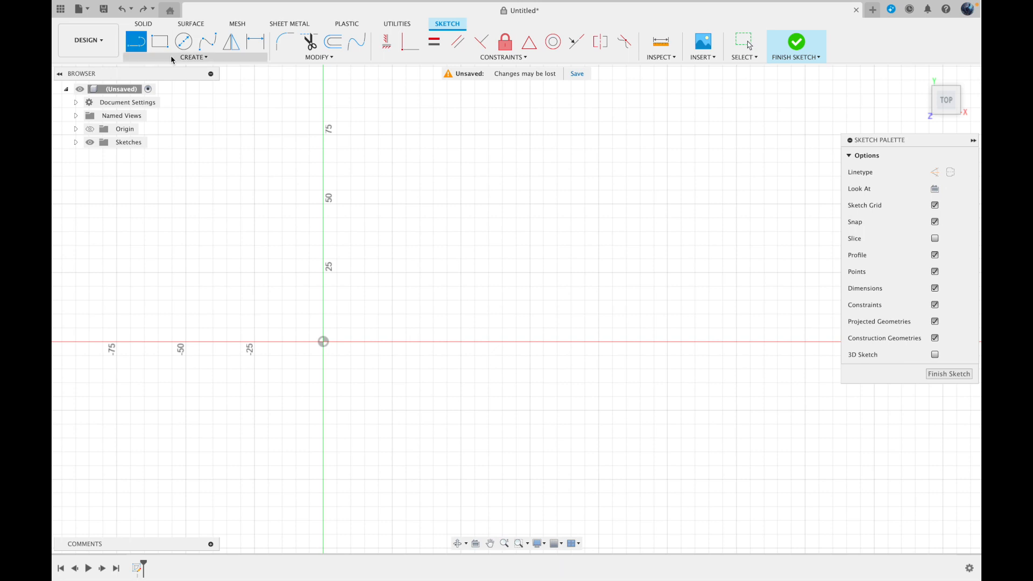
left_click(170, 57)
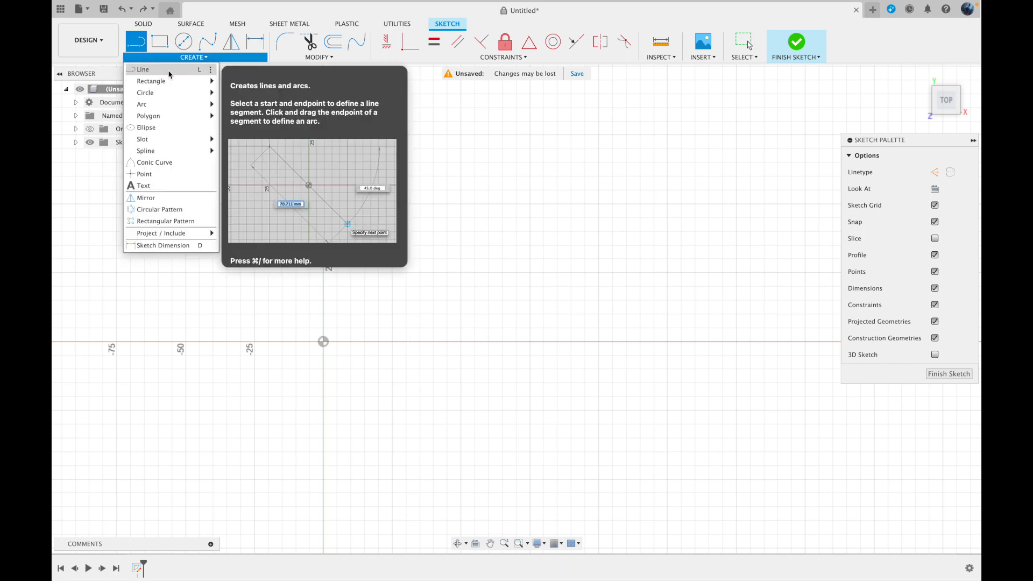
left_click(170, 74)
left_click(323, 342)
left_click(530, 205)
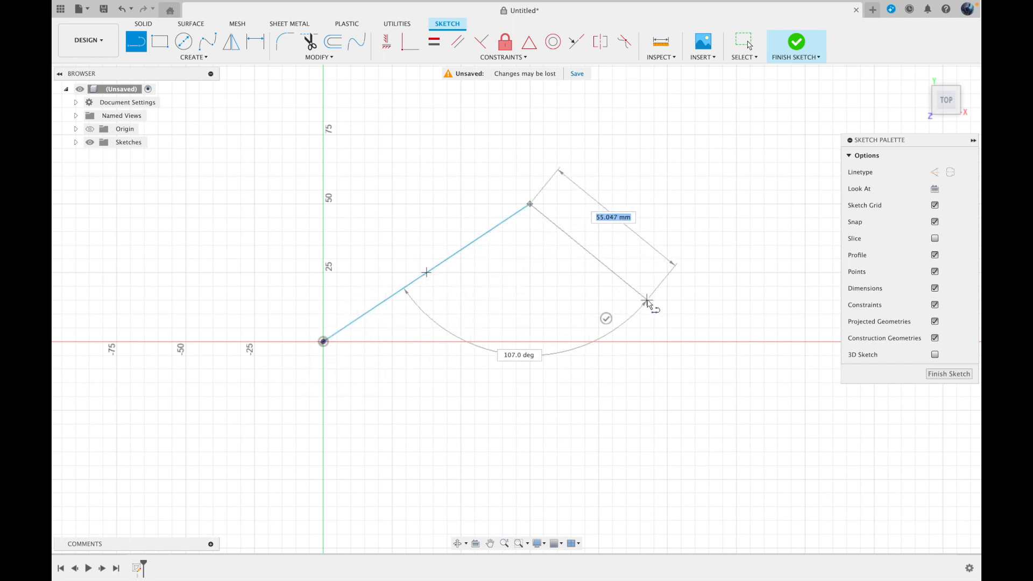
left_click(668, 341)
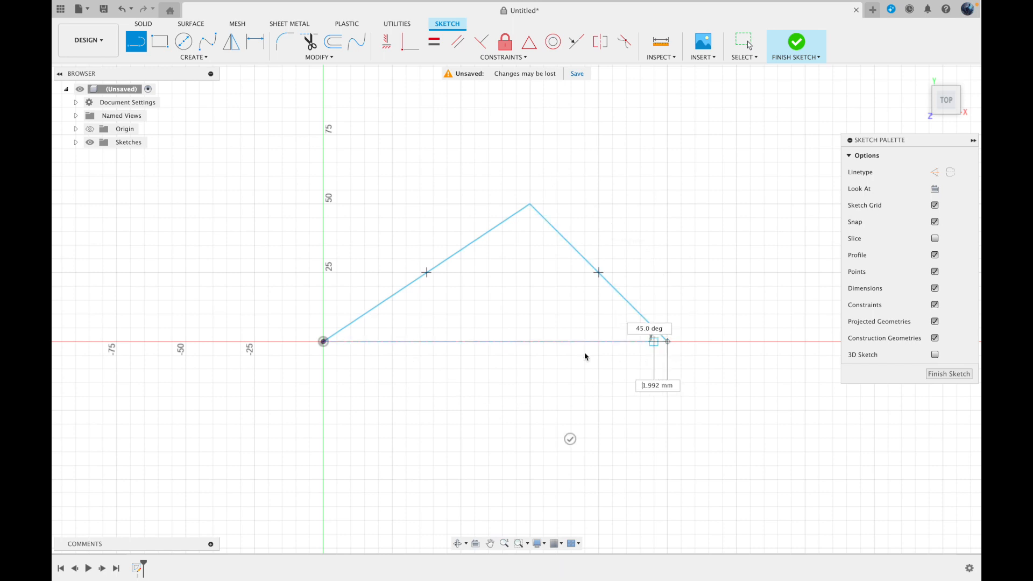
left_click(323, 342)
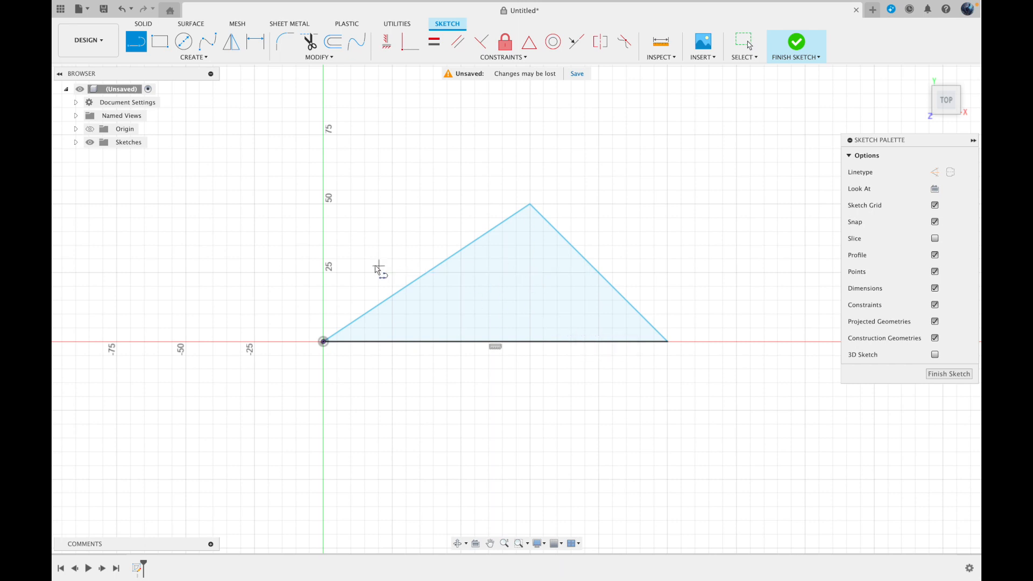
Undo the lines of the triangle until the sketch is empty
left_click(121, 9)
left_click(120, 9)
left_click(120, 8)
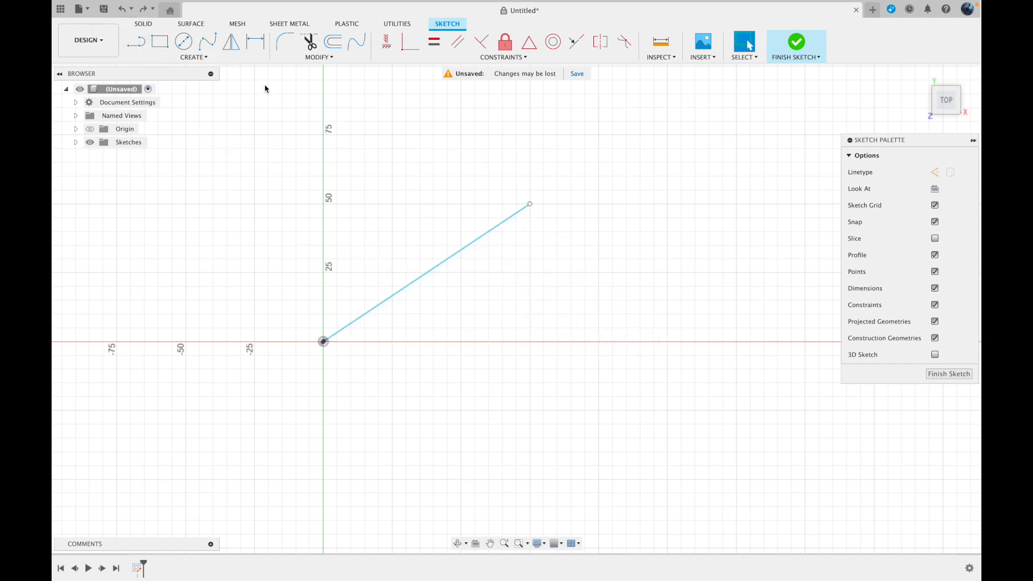
left_click(121, 8)
Sketch a single slanted line from the origin to a point about 75 mm across and 50 mm up, and end the Line command
left_click(136, 42)
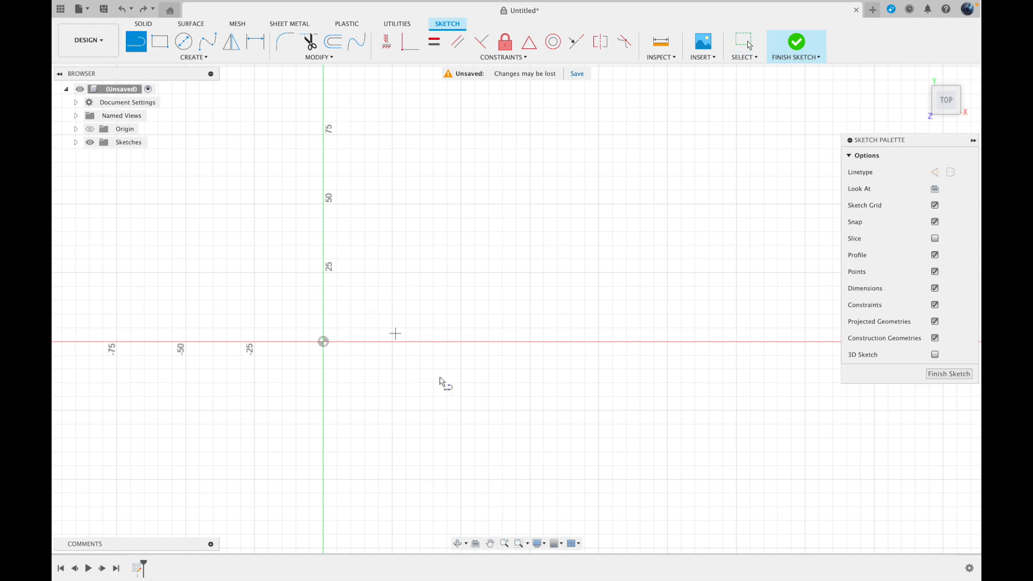
left_click(323, 341)
left_click(530, 204)
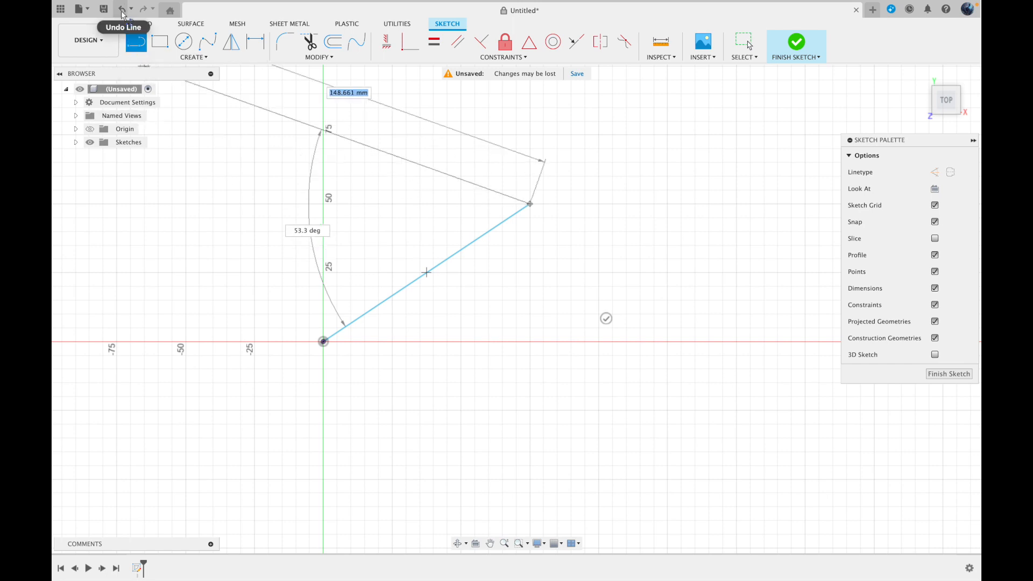
key("Escape")
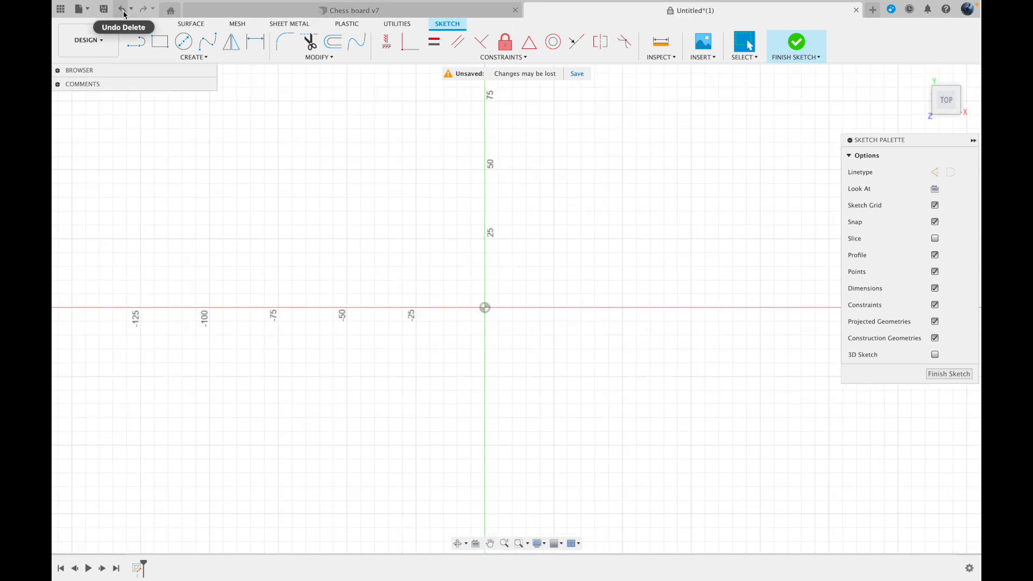
Sketch a 2-Point Rectangle from the origin, about 93 mm wide and 71 mm high
scroll(394, 304, "right", 4)
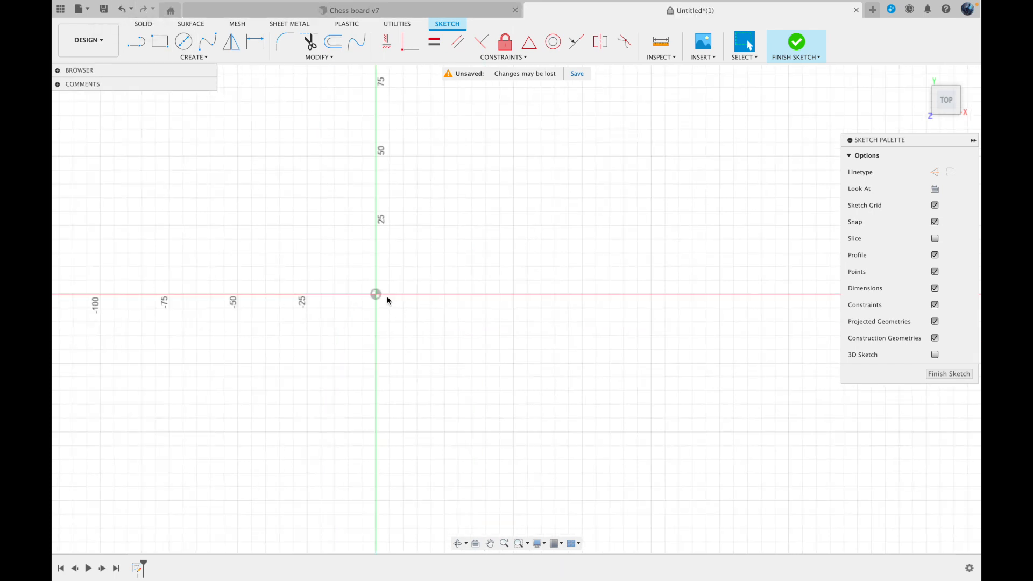
left_click(160, 43)
left_click(187, 58)
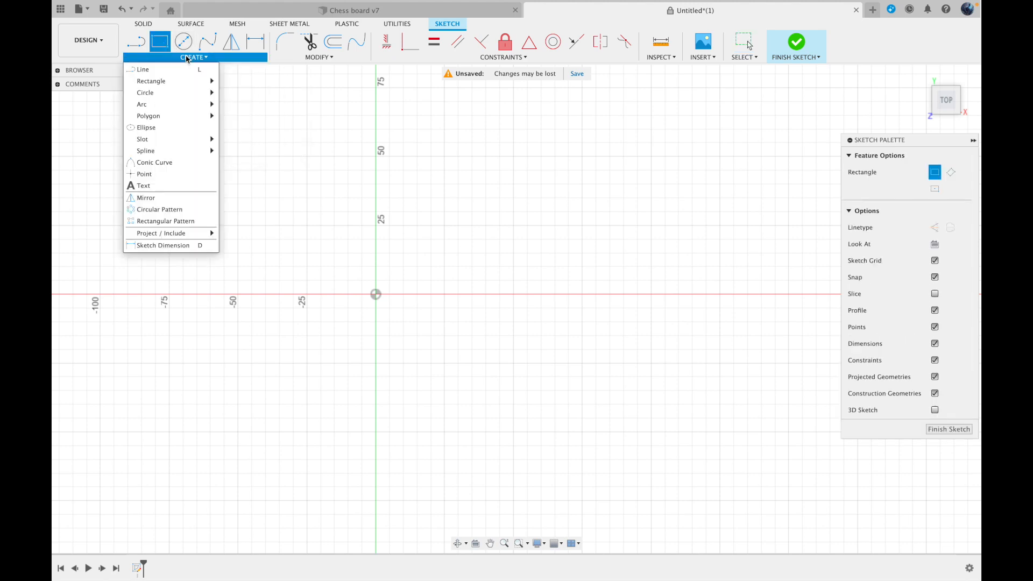
mouse_move(173, 81)
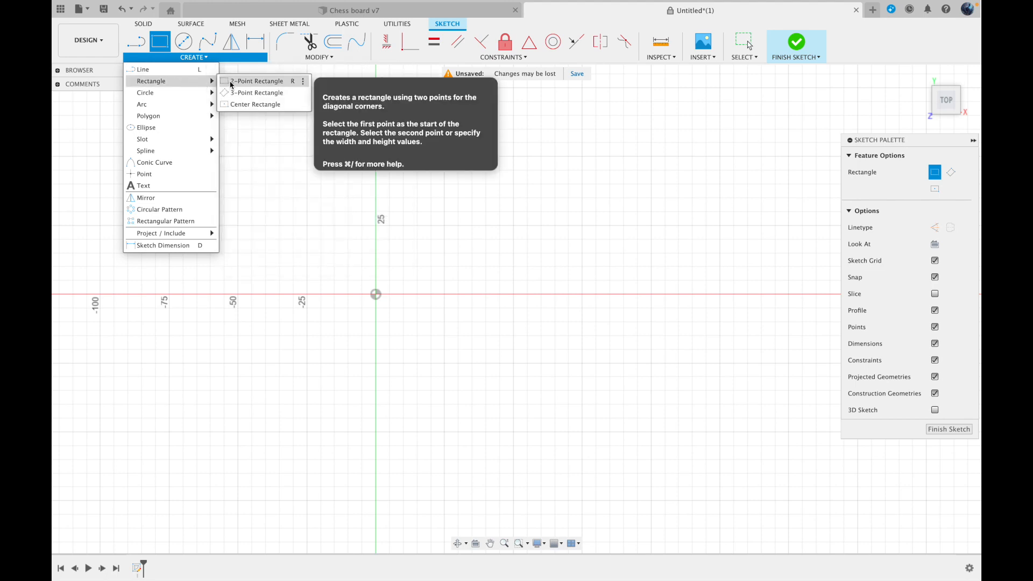
left_click(273, 86)
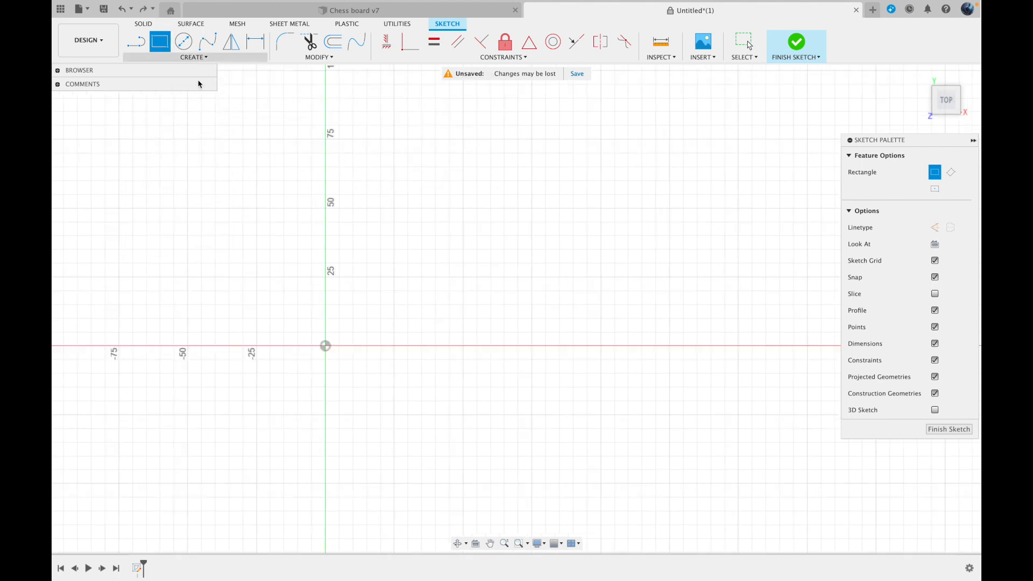
left_click(326, 346)
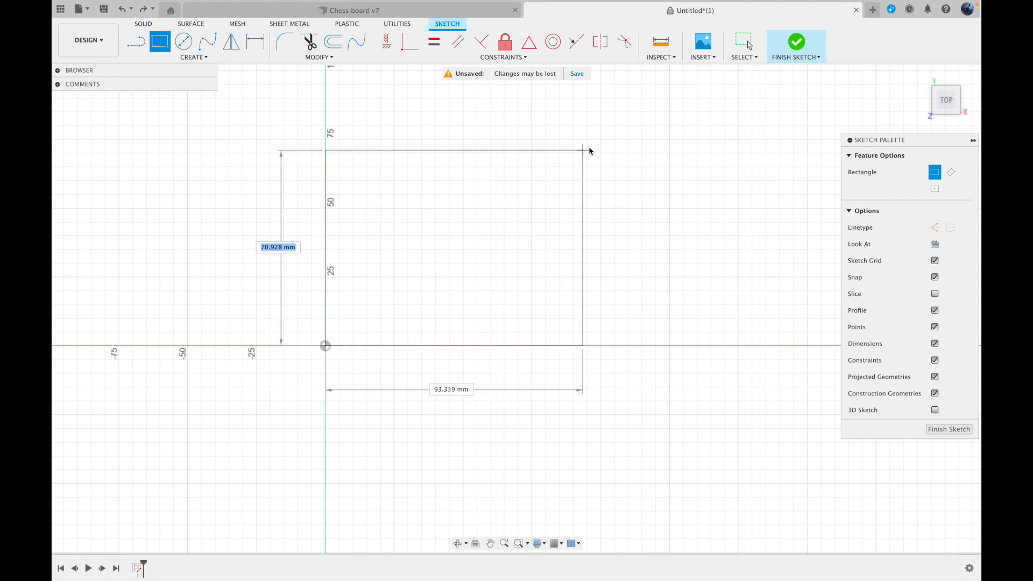
left_click(589, 146)
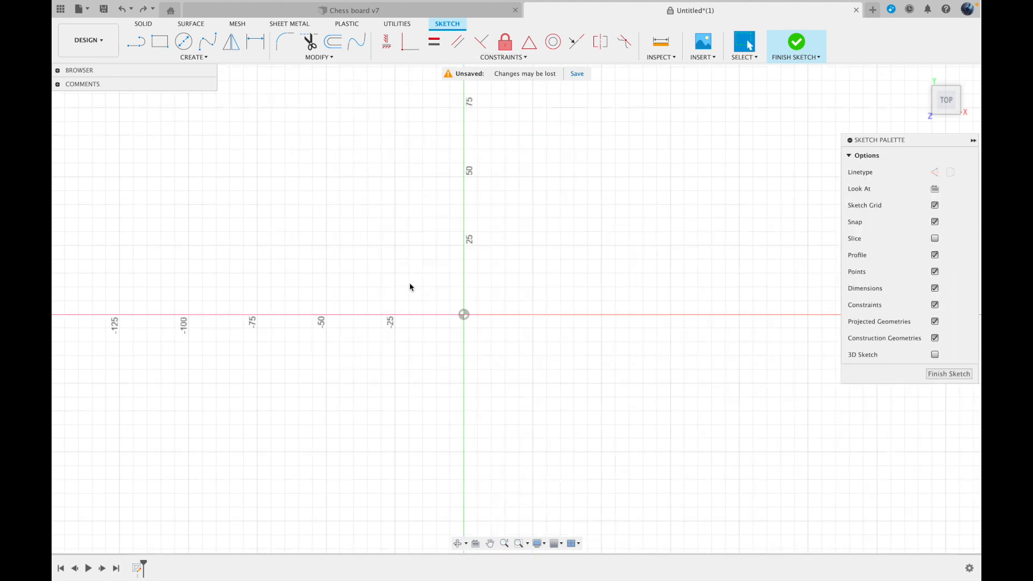
Sketch a Center Diameter Circle centred on the origin, about 50 mm in diameter
left_click(182, 44)
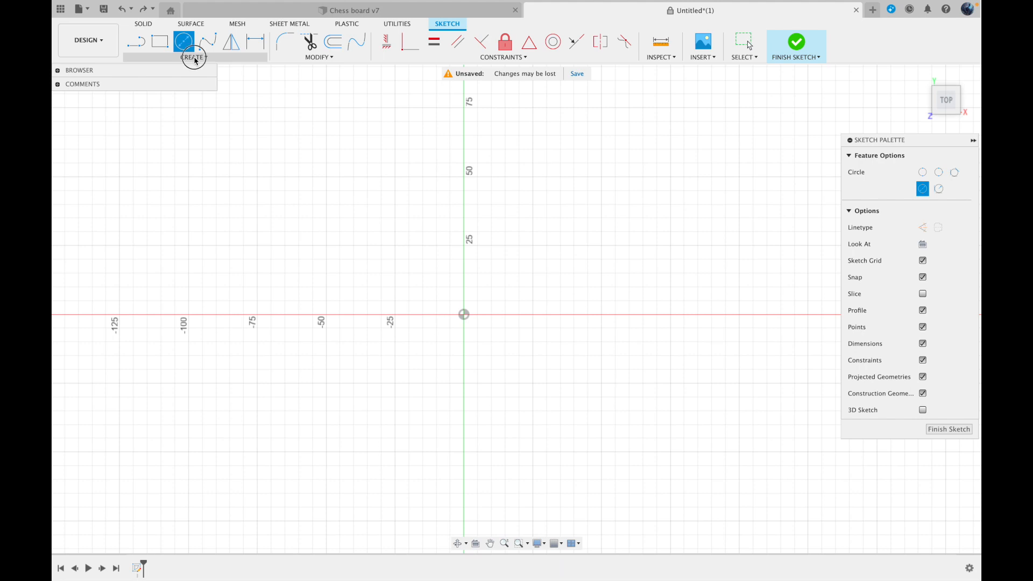
left_click(192, 57)
mouse_move(188, 92)
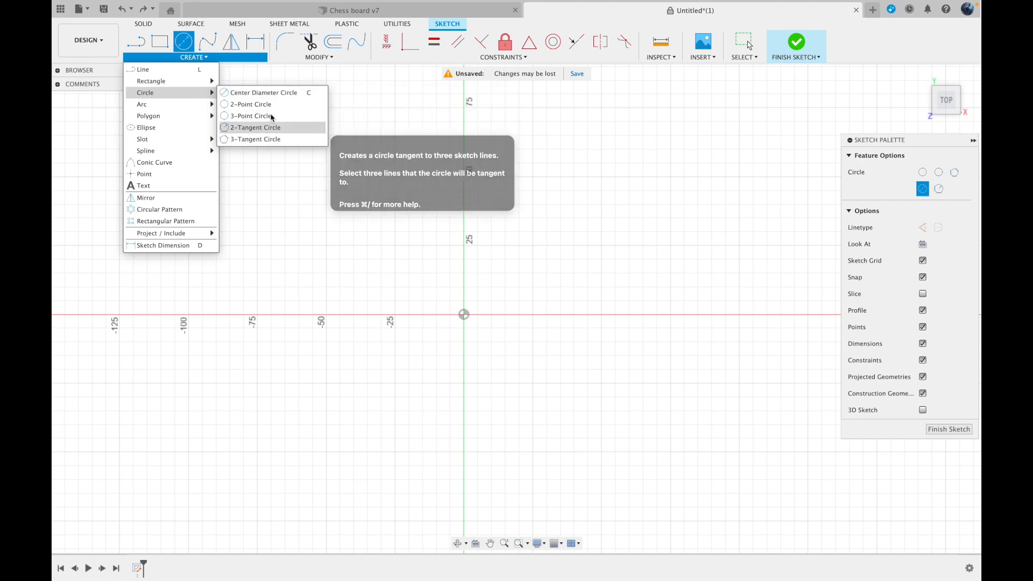
left_click(276, 92)
left_click(465, 315)
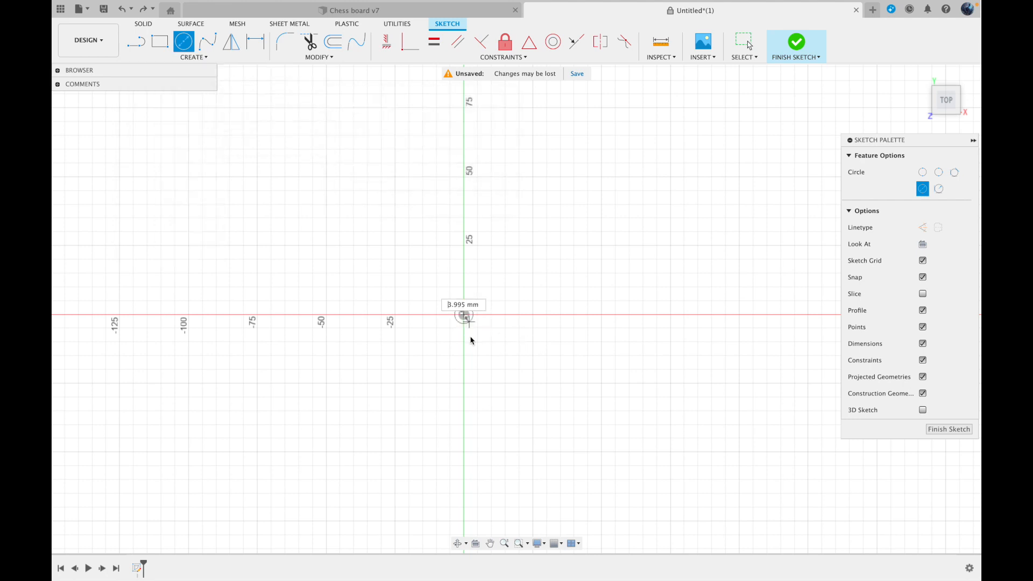
left_click(463, 384)
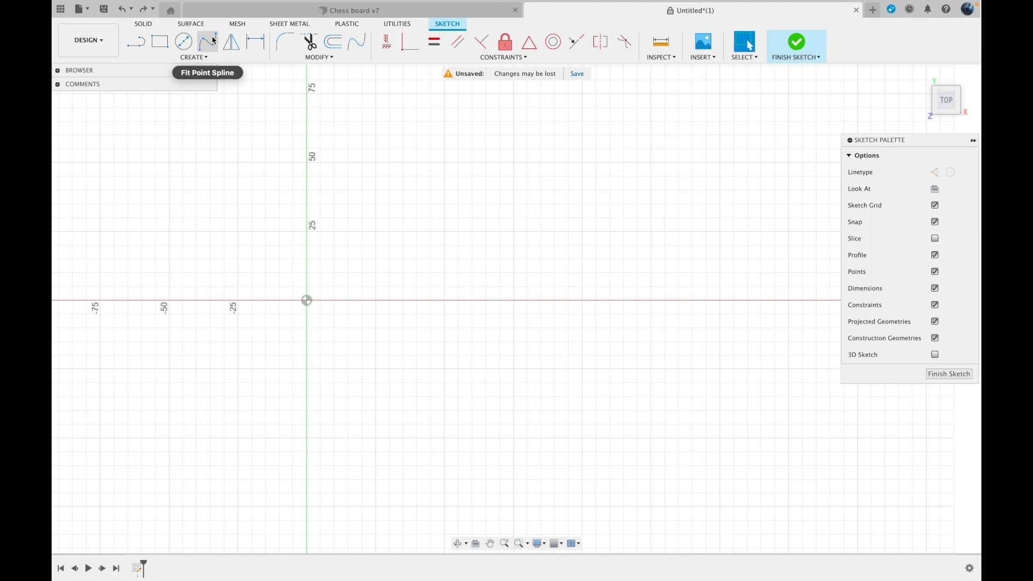
Draw a closed, irregular Fit Point Spline from the origin through eight more points and adjust a tangent handle on its far side
left_click(193, 57)
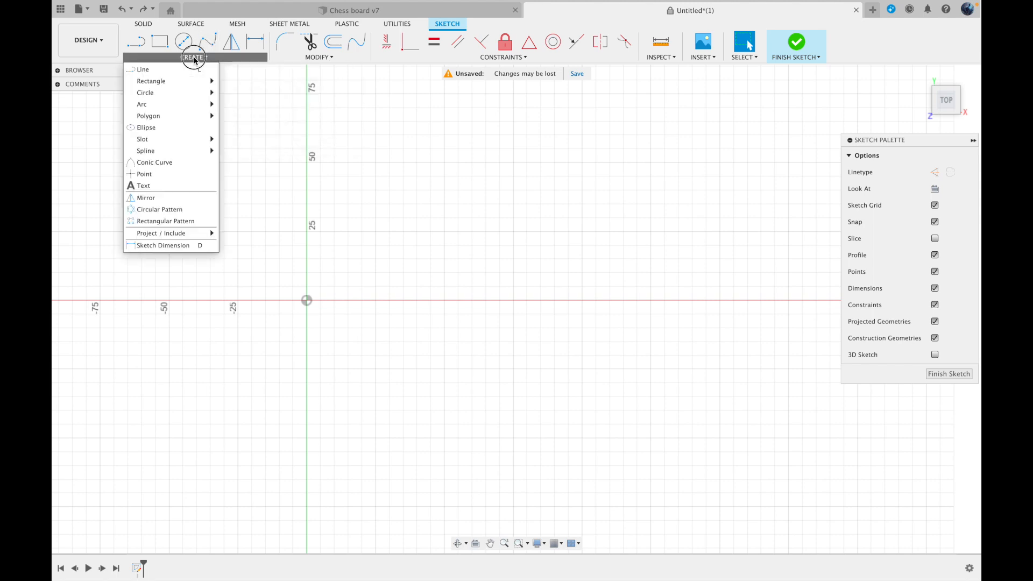
mouse_move(173, 93)
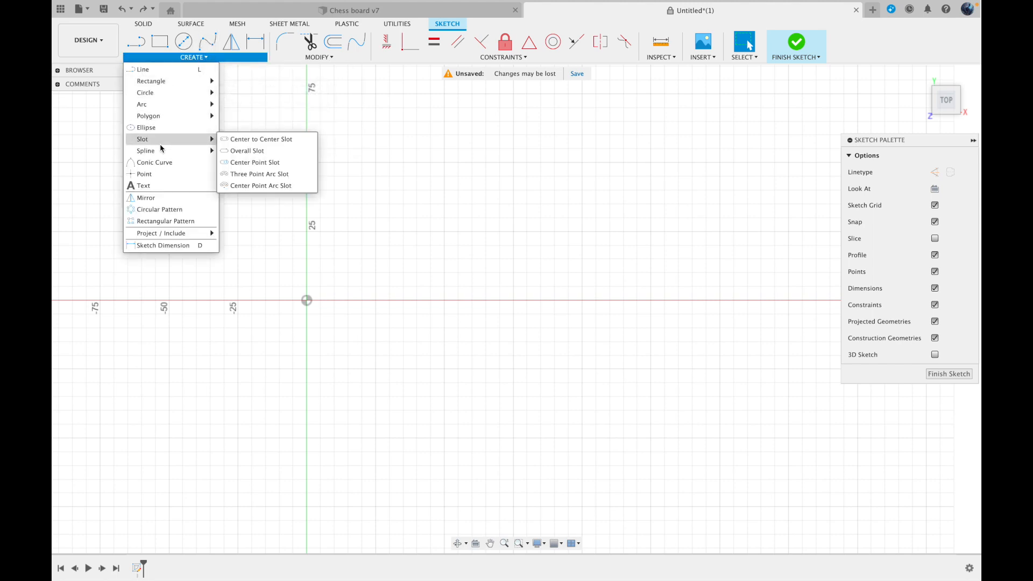
mouse_move(169, 152)
left_click(232, 152)
left_click(306, 300)
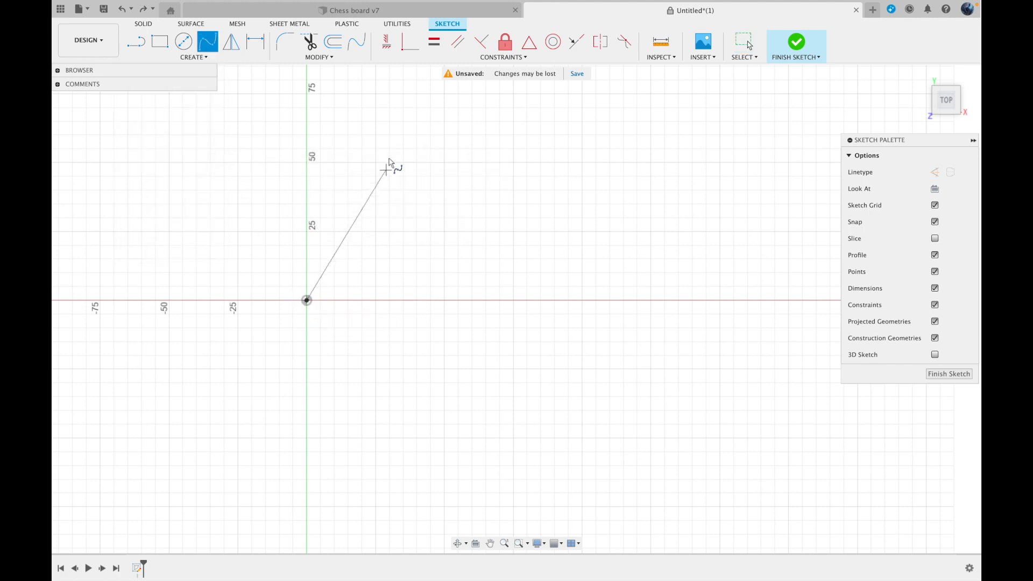
left_click(403, 162)
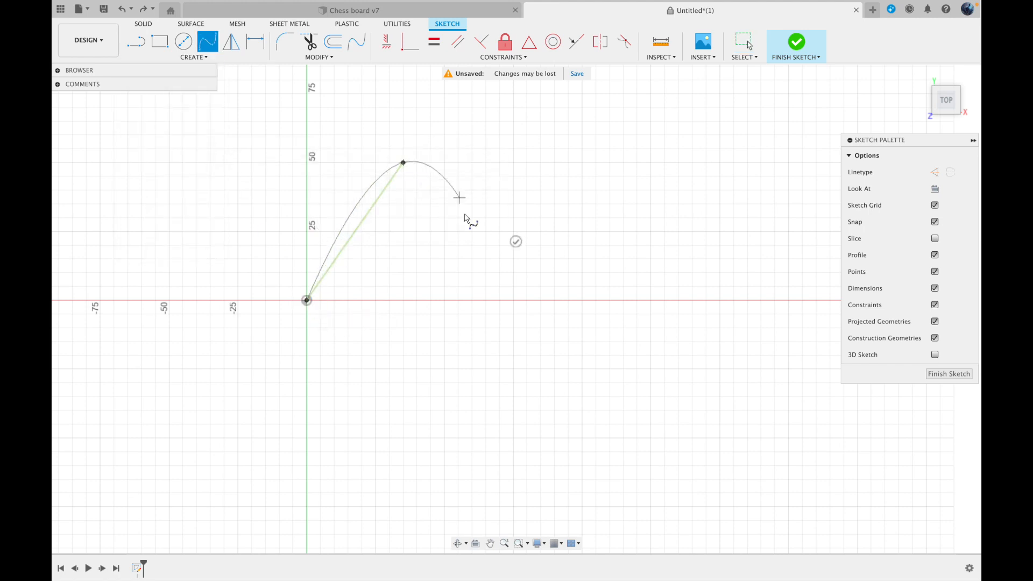
left_click(468, 275)
left_click(701, 158)
left_click(733, 300)
left_click(654, 444)
left_click(445, 424)
left_click(403, 327)
left_click(316, 331)
left_click(306, 300)
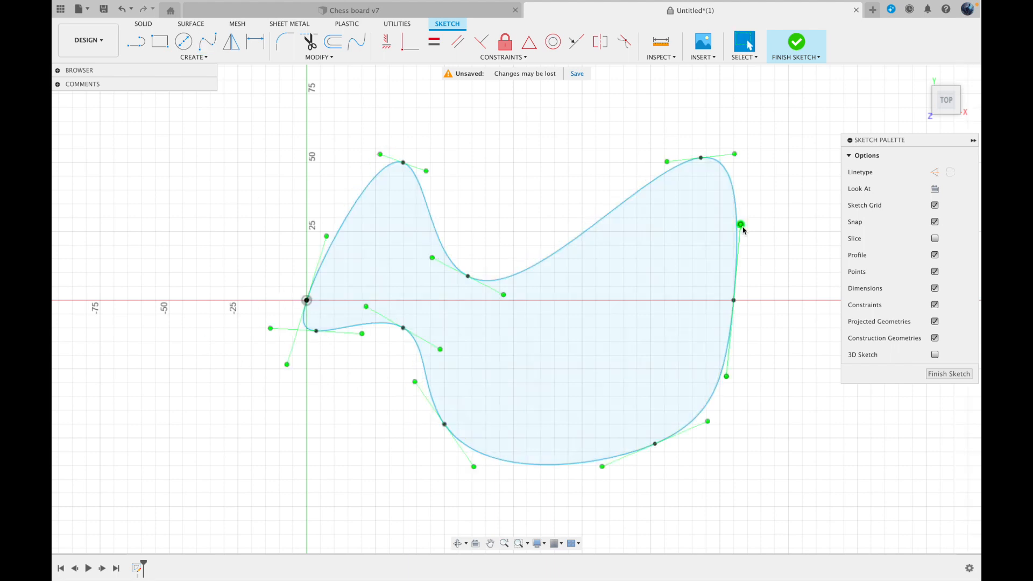
left_click_drag(740, 225, 744, 256)
key("Return")
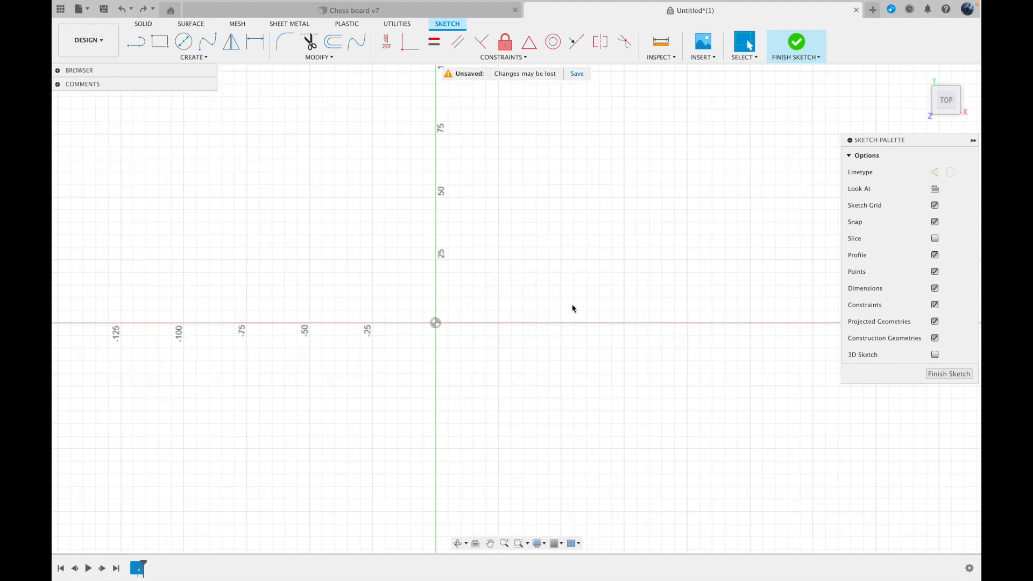
Place three sketch points in a triangle above the horizontal axis: two about 50 mm apart and one centred below them
left_click(189, 58)
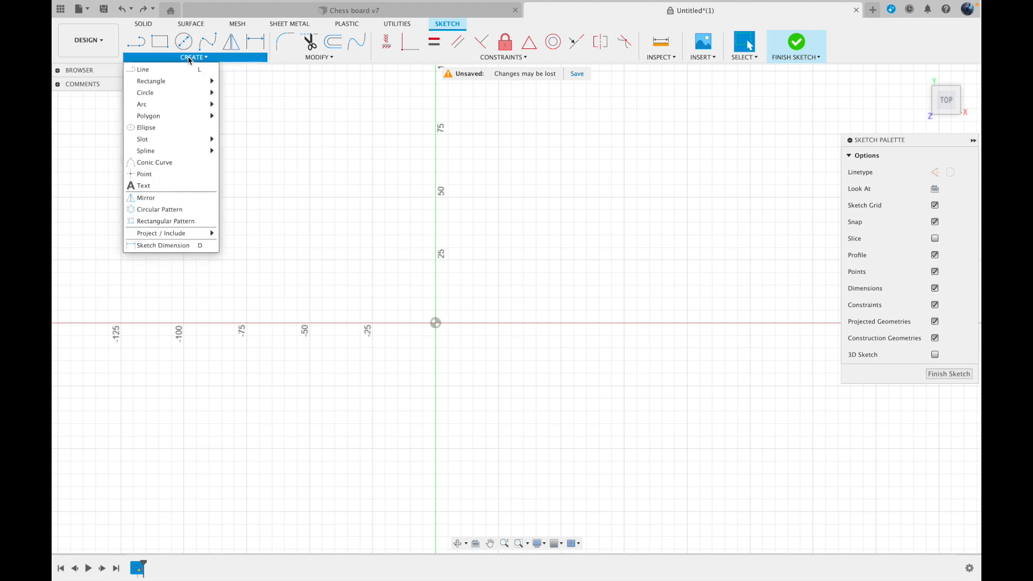
left_click(165, 179)
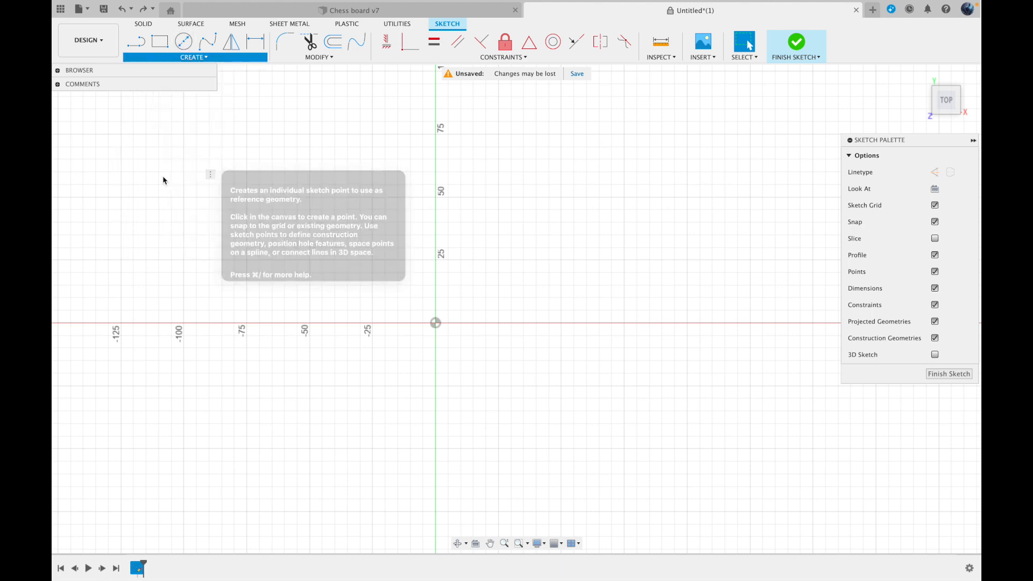
left_click(498, 209)
left_click(624, 210)
left_click(561, 310)
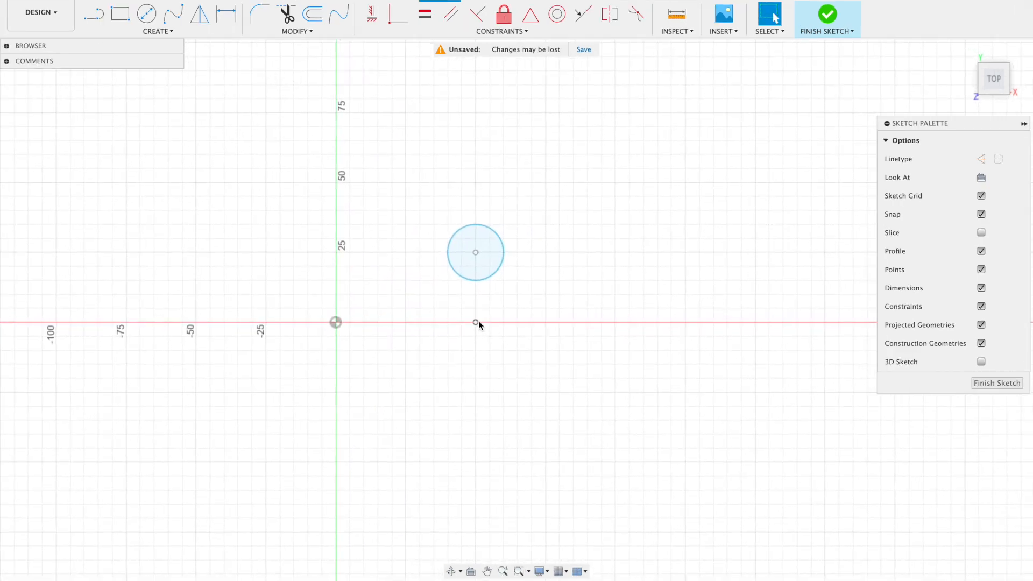
Create a Circular Pattern of the 20 mm circle around the sketch point below it, with a quantity of 10
left_click(162, 35)
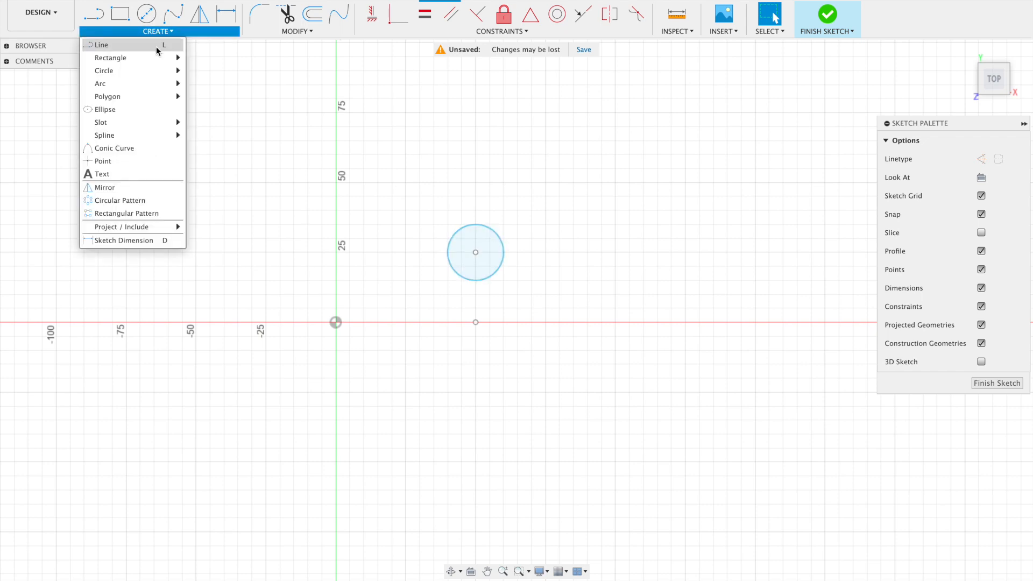
left_click(127, 200)
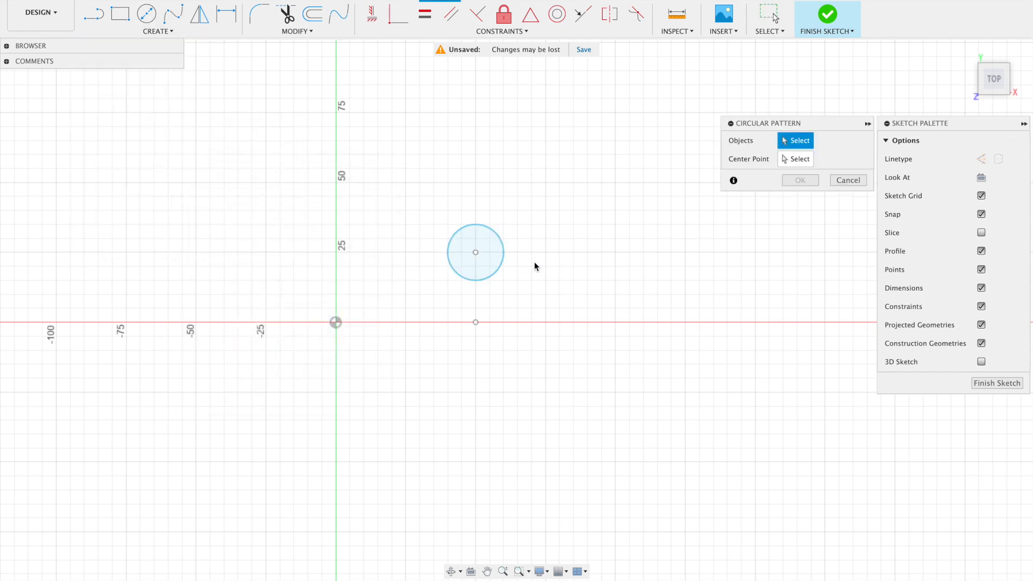
left_click(501, 262)
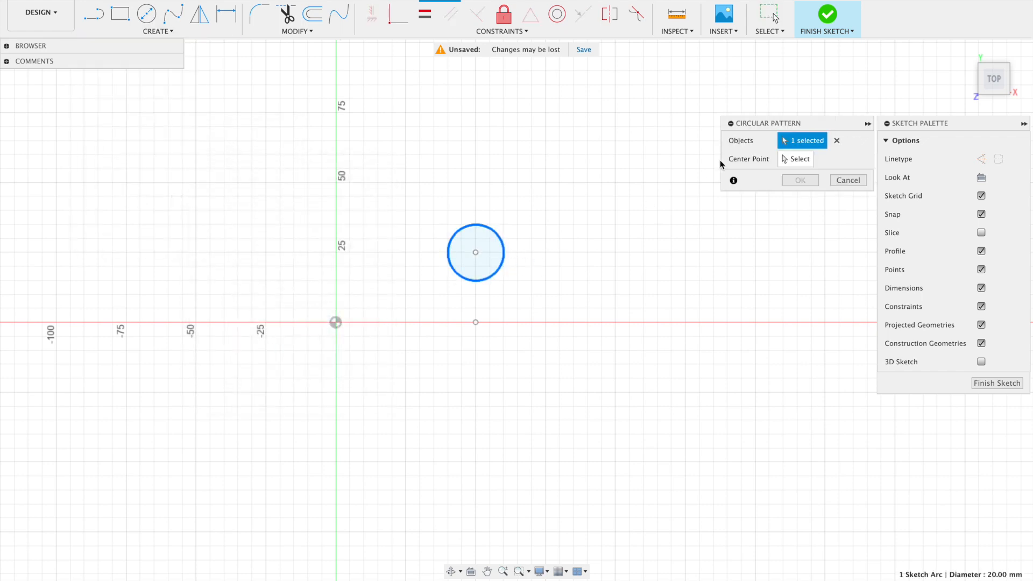
left_click(800, 157)
left_click(476, 322)
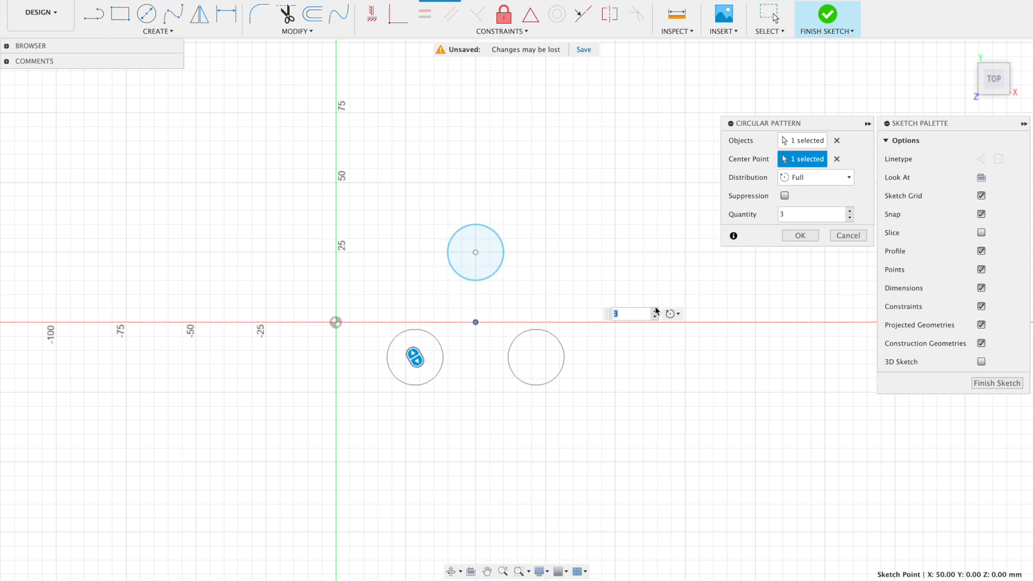
type("10")
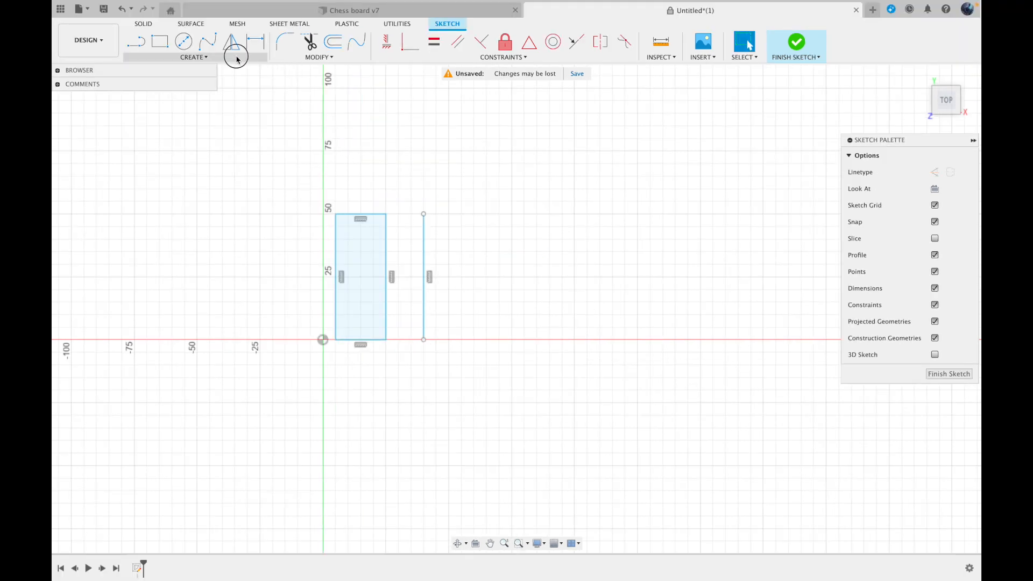
Mirror the whole rectangle about the separate vertical line beside it
left_click(240, 57)
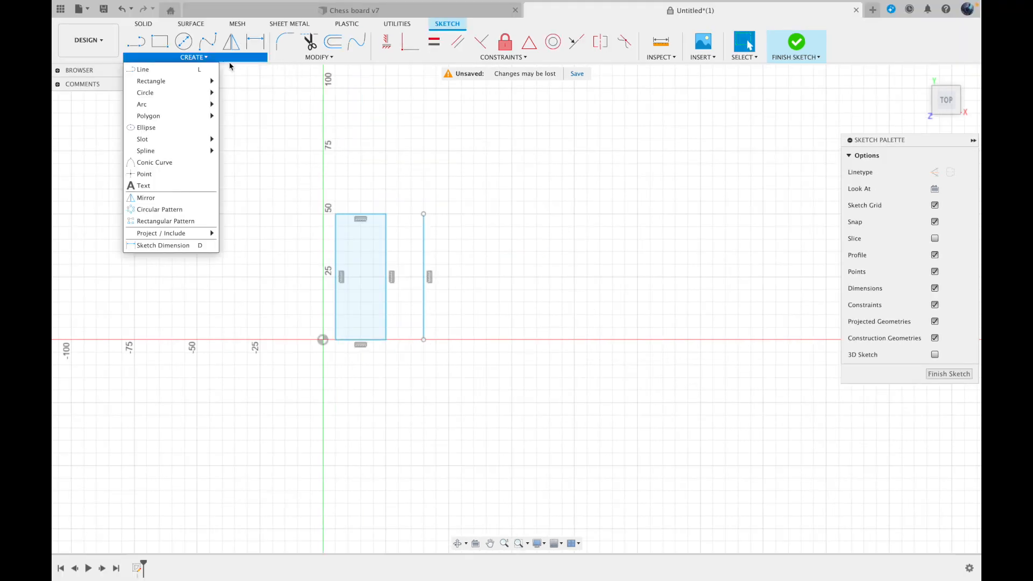
left_click(175, 202)
left_click_drag(376, 361, 300, 191)
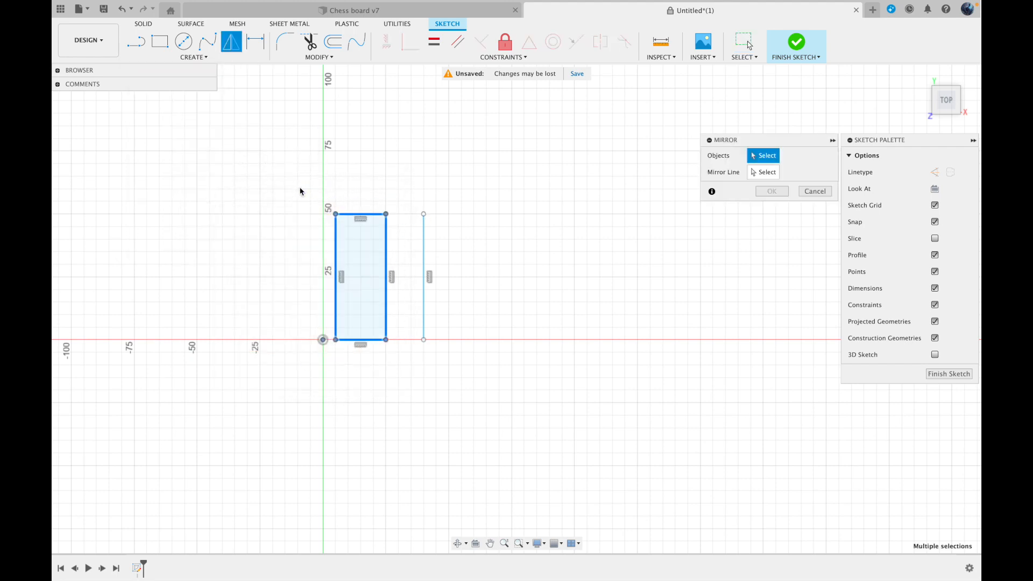
left_click(753, 172)
left_click(423, 250)
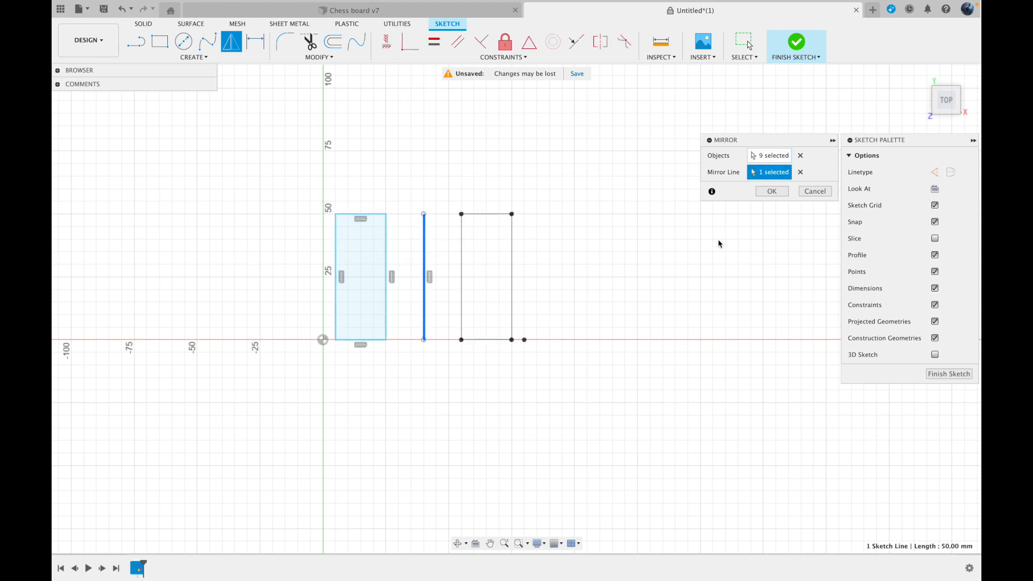
left_click(777, 192)
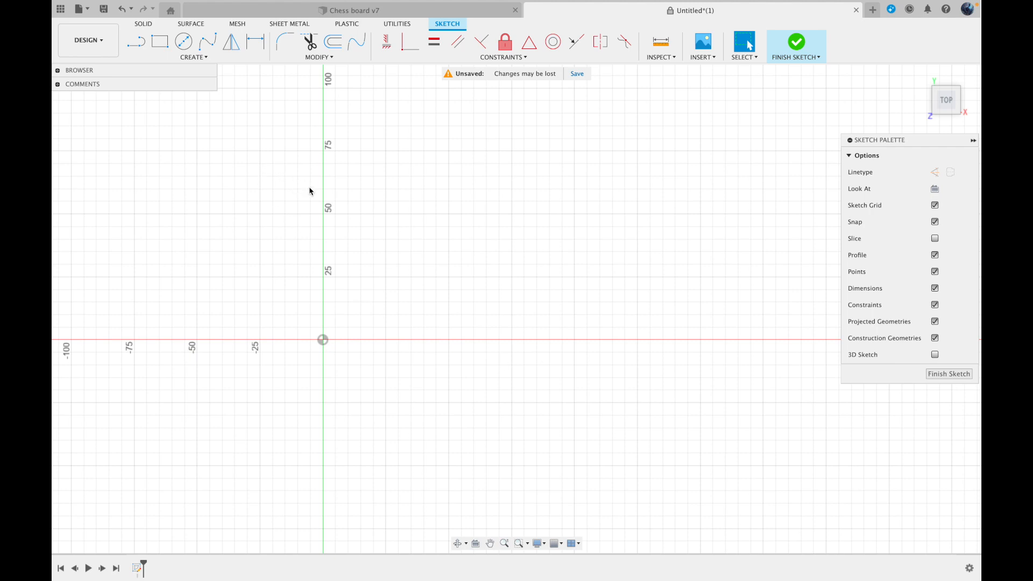
Place a sketch text box about 85 mm wide and 50 mm high on the horizontal axis and enter the text Dragon
left_click(194, 57)
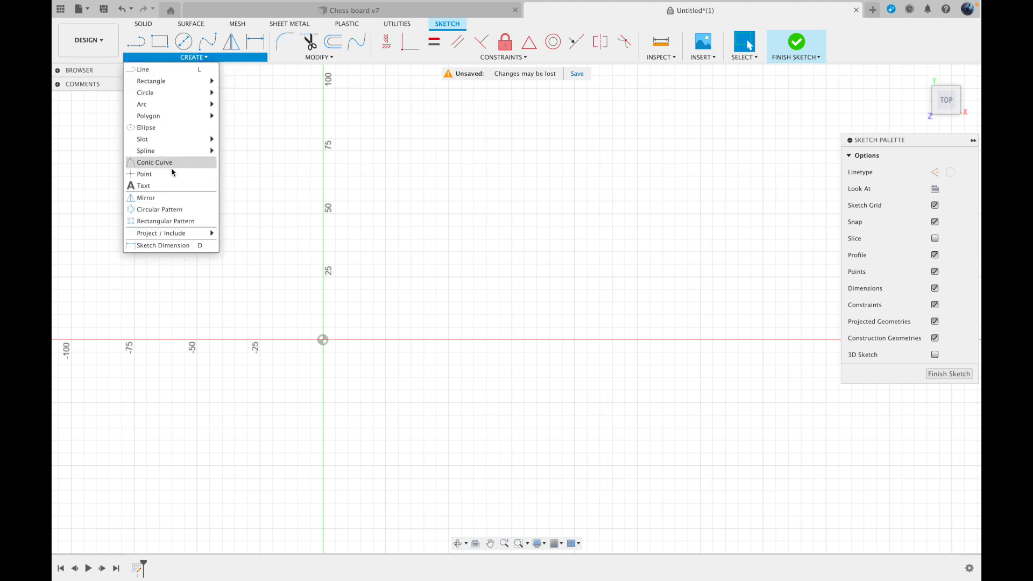
left_click(163, 184)
left_click(373, 340)
left_click(588, 214)
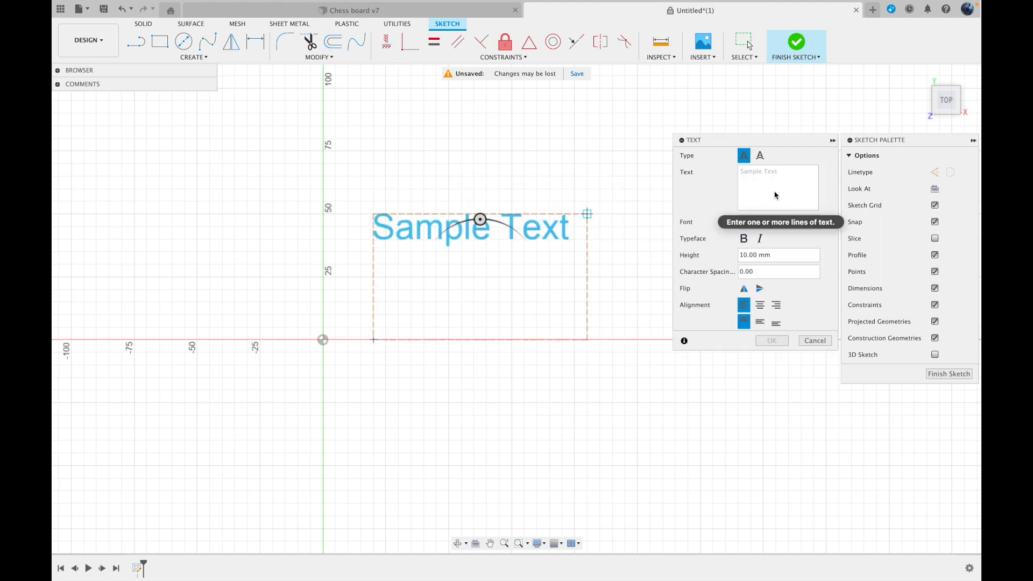
type("Dragon")
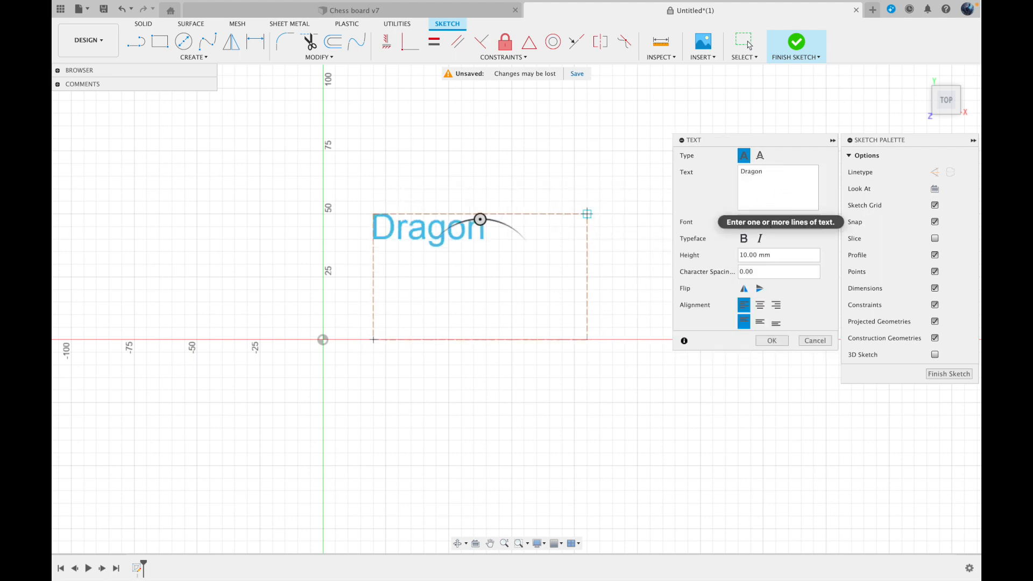
Set the Dragon text height to 100 mm and finish the text
left_click(777, 255)
key("BackSpace")
key("BackSpace")
key("BackSpace")
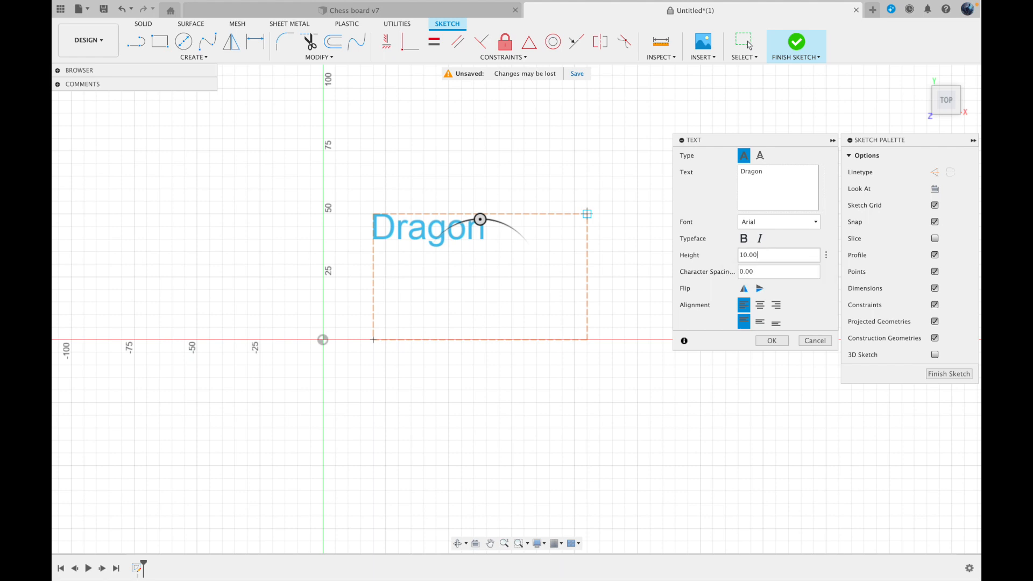
type("00")
key("Return")
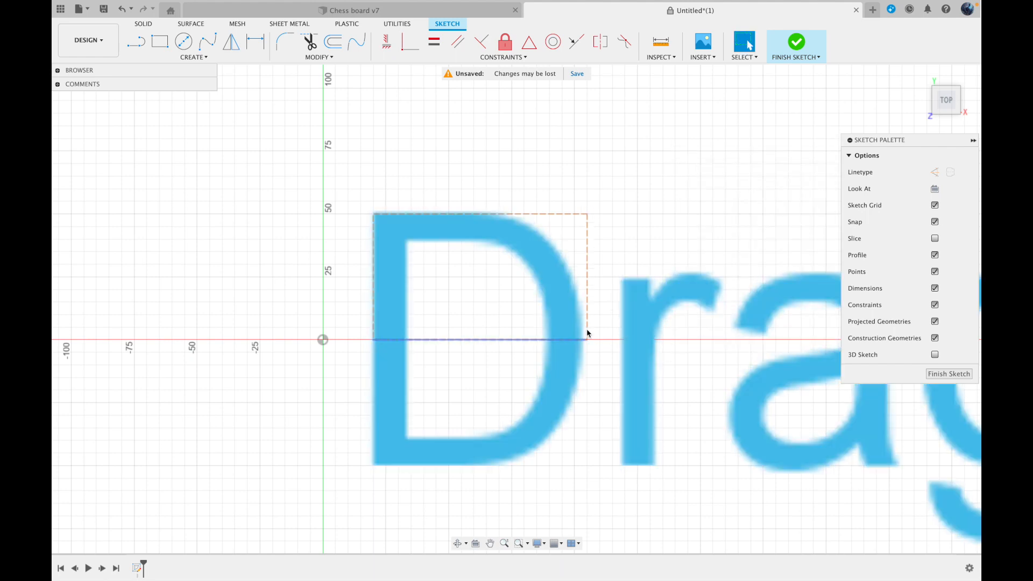
scroll(592, 328, "down", 5)
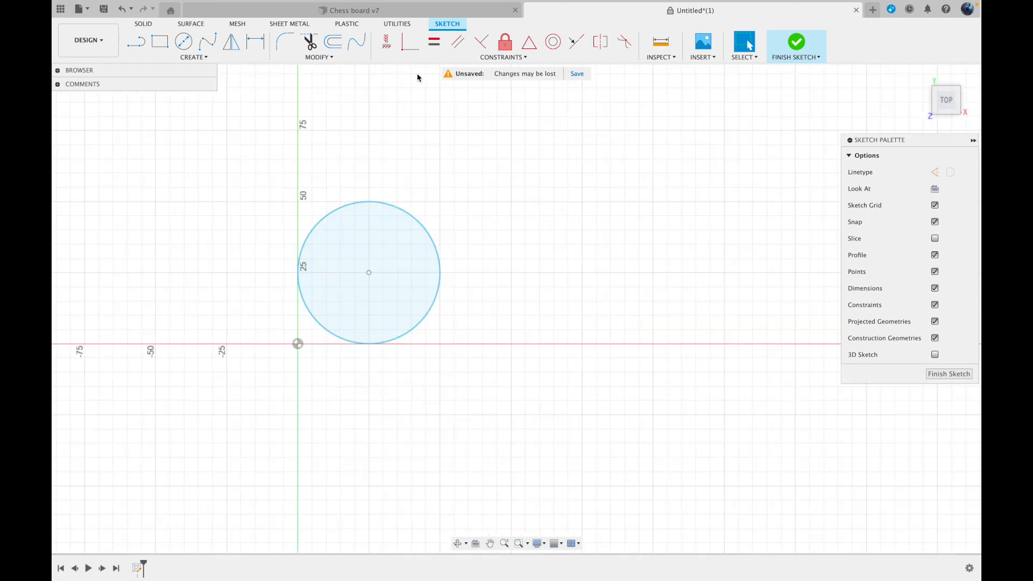
Move the circle by its centre point about 50 mm in the positive X direction with Move/Copy
left_click(335, 58)
left_click(335, 58)
left_click(335, 58)
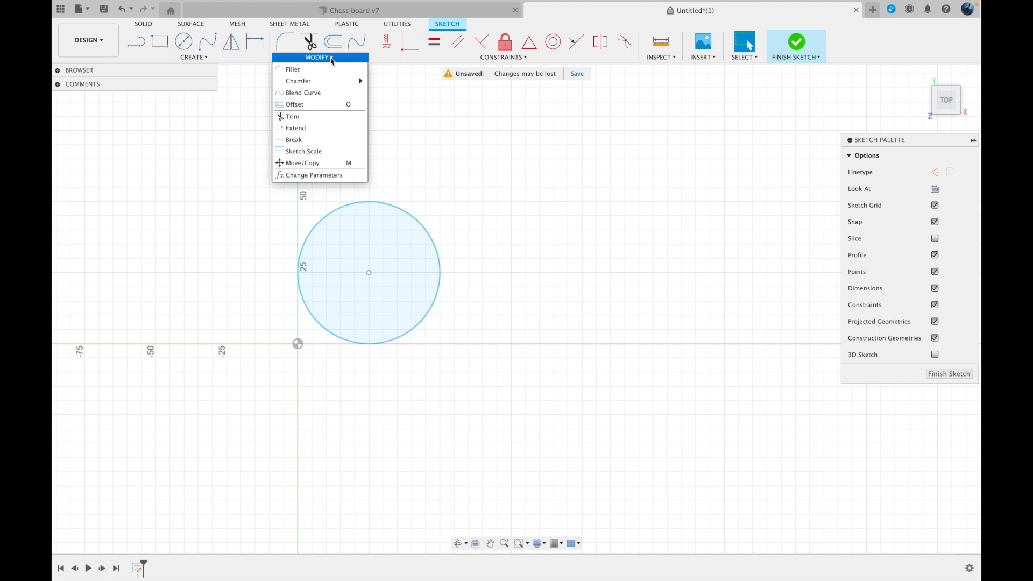
left_click(304, 163)
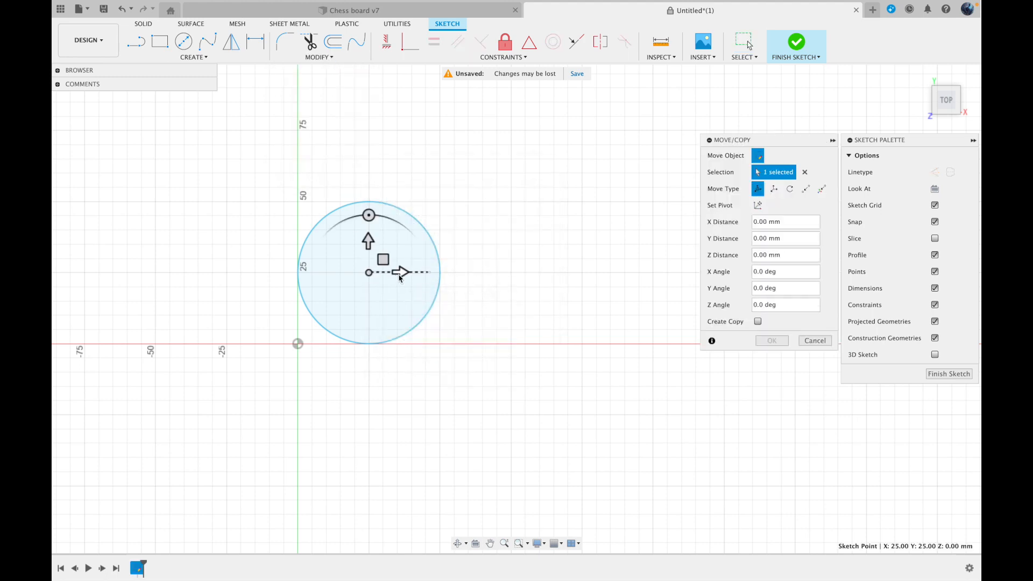
left_click_drag(399, 273, 543, 273)
key("Return")
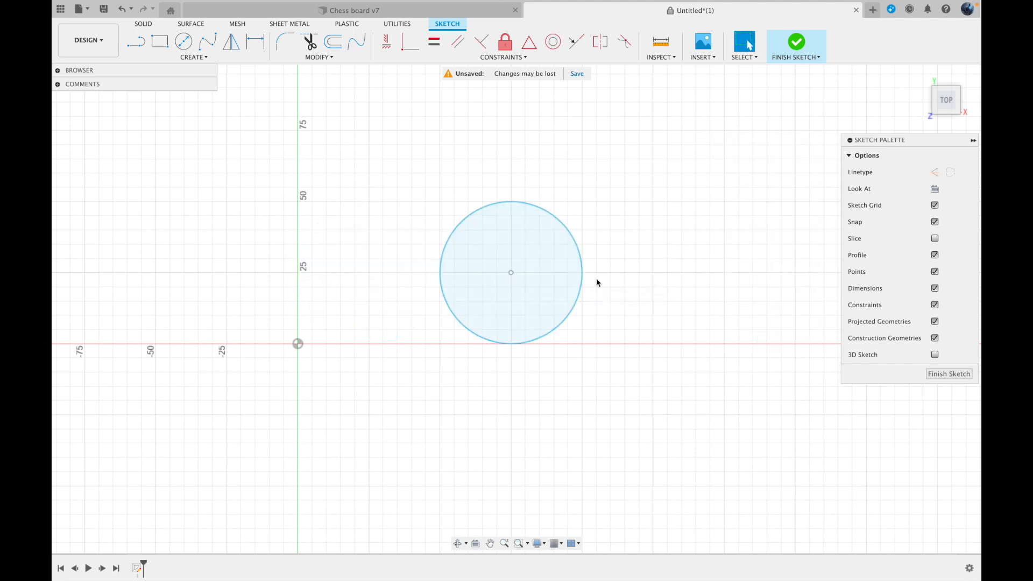
Create a copy of the 40 mm circle, offset 70 mm in the positive X direction, with Move/Copy
left_click(551, 278)
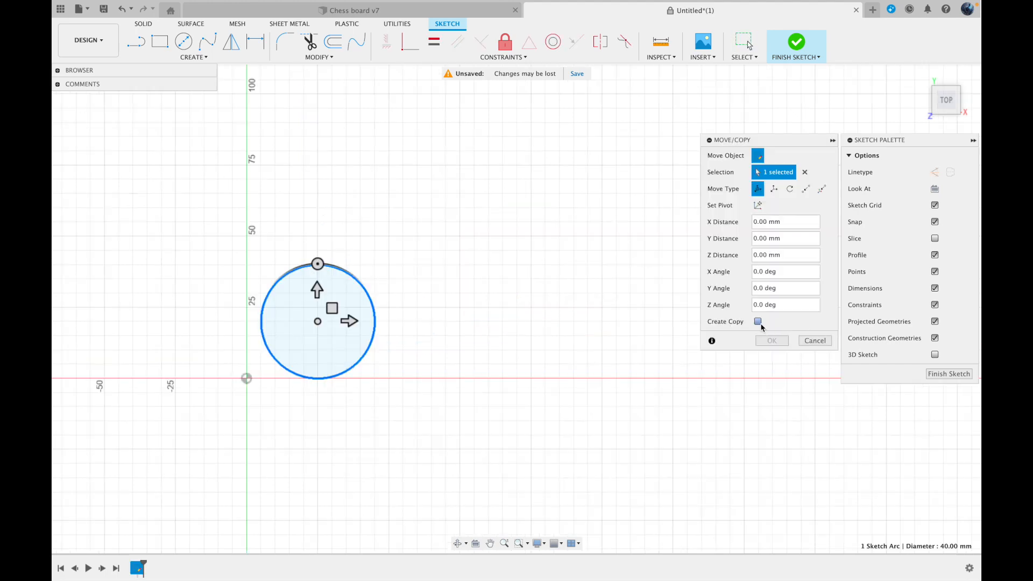
left_click(757, 321)
left_click_drag(360, 326, 548, 321)
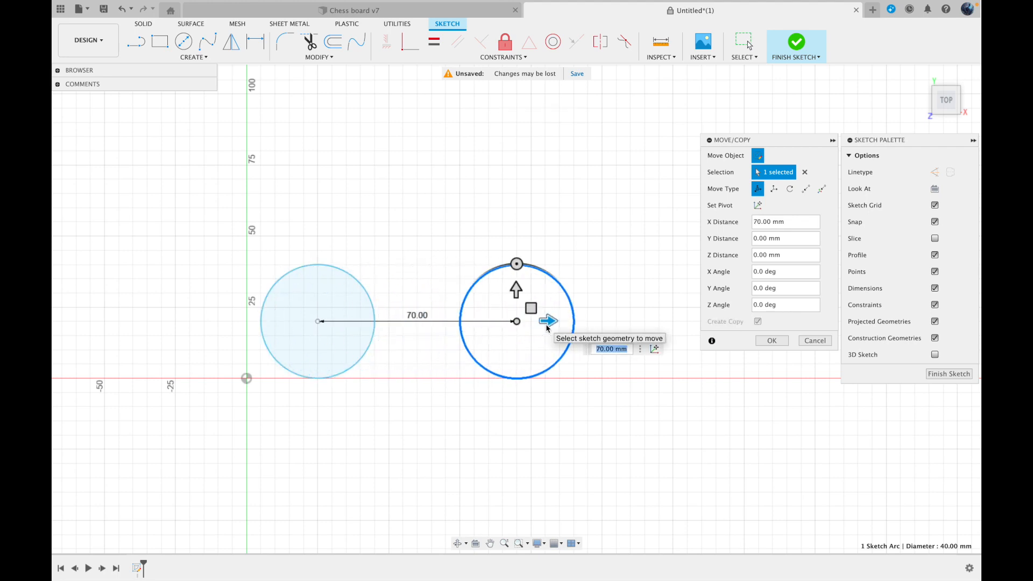
left_click(772, 341)
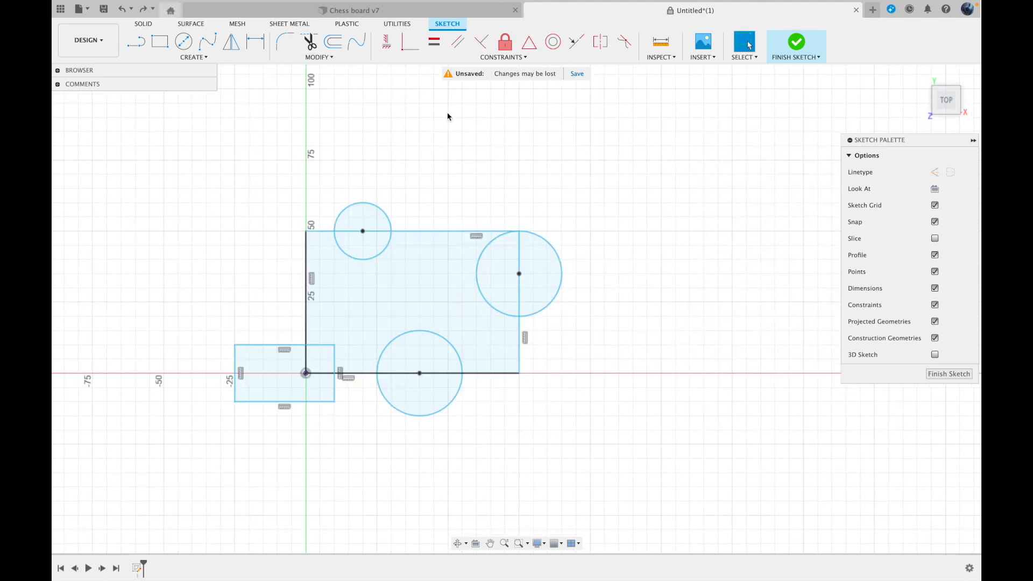
Trim the circle arcs inside the large rectangle, its edge segments inside the three circles, and the overlapping lines at the origin corner
left_click(319, 57)
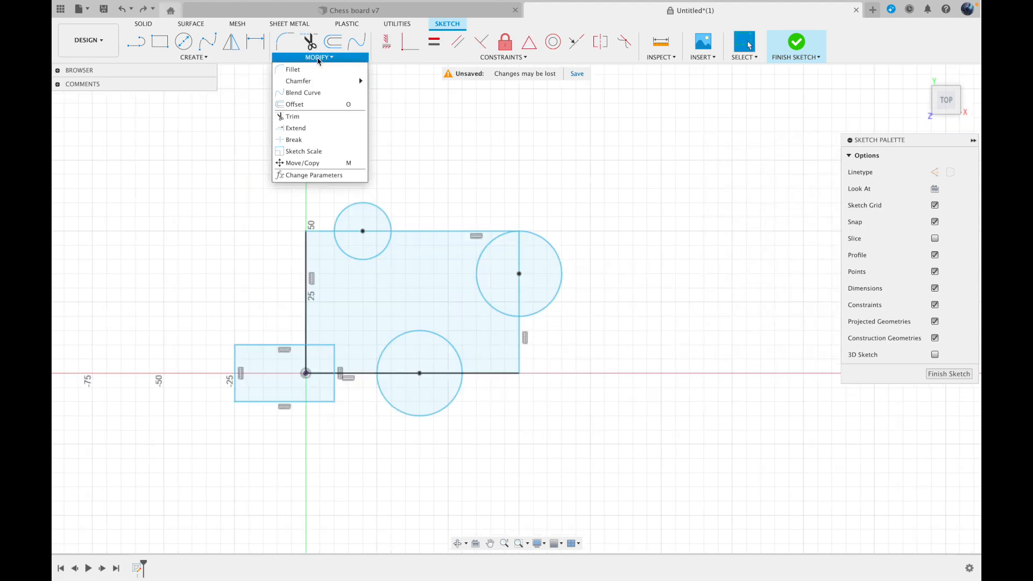
left_click(309, 117)
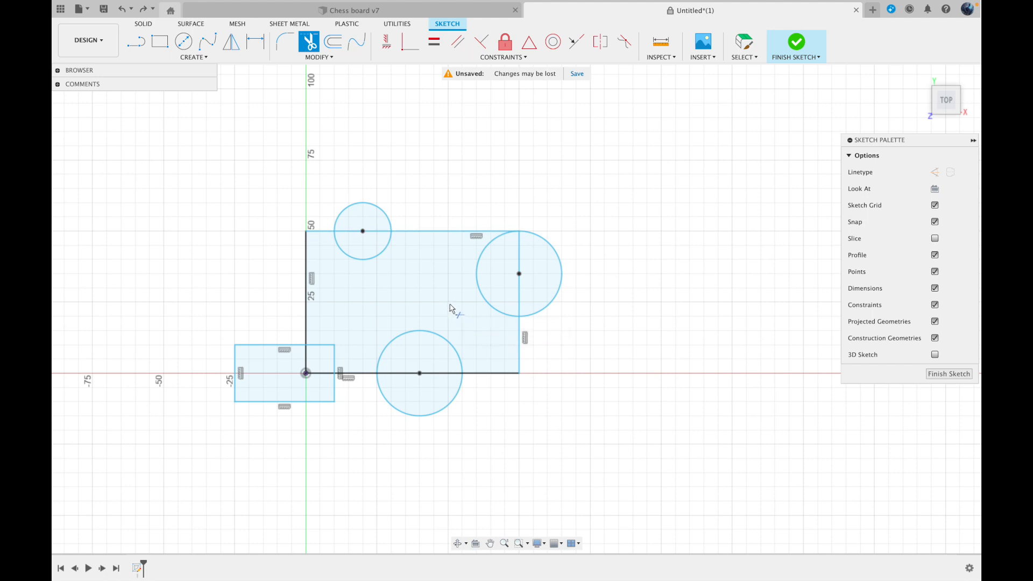
left_click(473, 285)
left_click(519, 275)
left_click(351, 246)
left_click(357, 231)
left_click(408, 333)
left_click(417, 373)
mouse_move(415, 373)
left_mouse_down()
mouse_move(346, 329)
mouse_move(304, 373)
left_mouse_up()
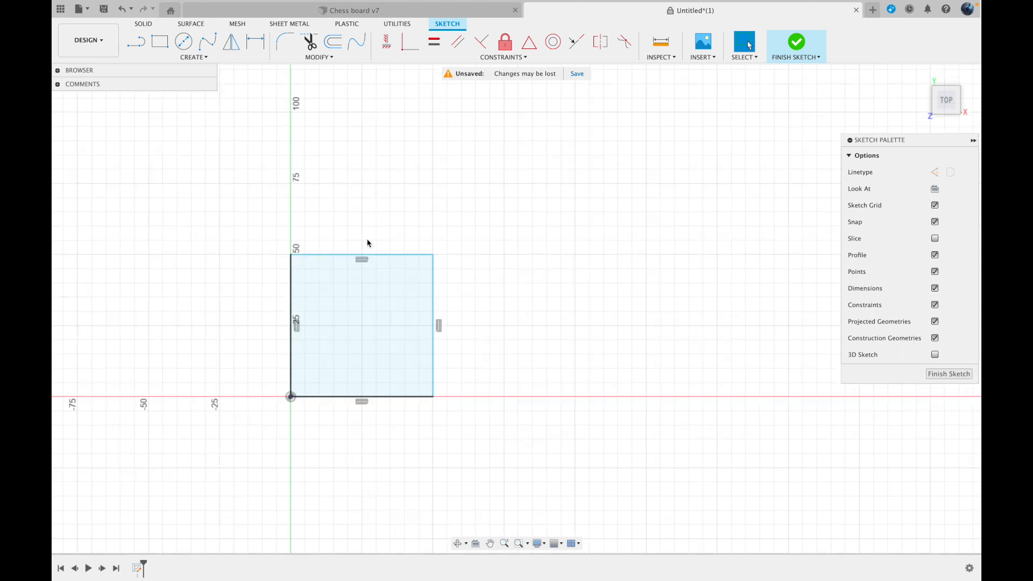
Start a one-sided Extrude of the square profile as a new body, pulling it up about 55 mm
left_click(144, 24)
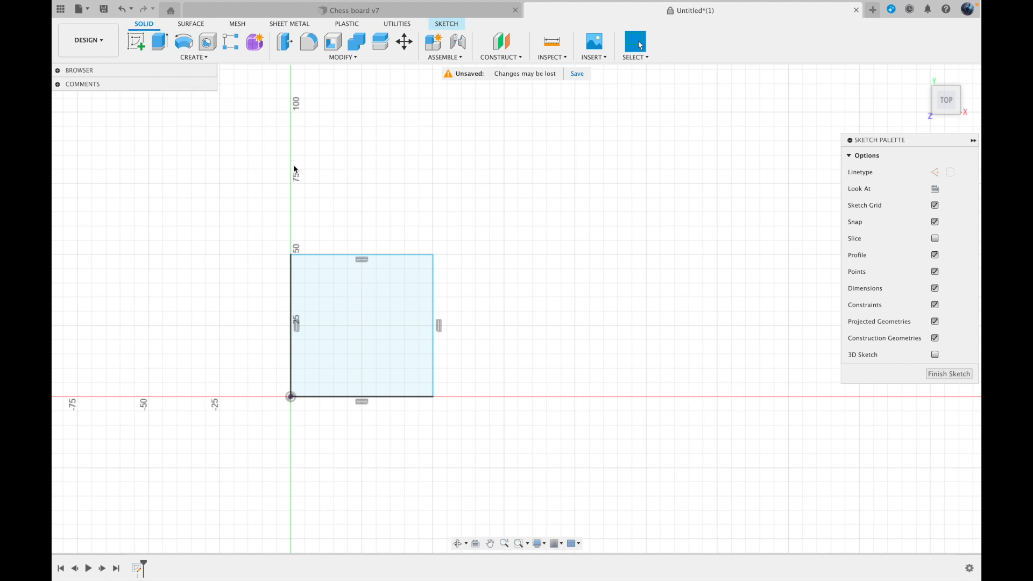
left_click(191, 57)
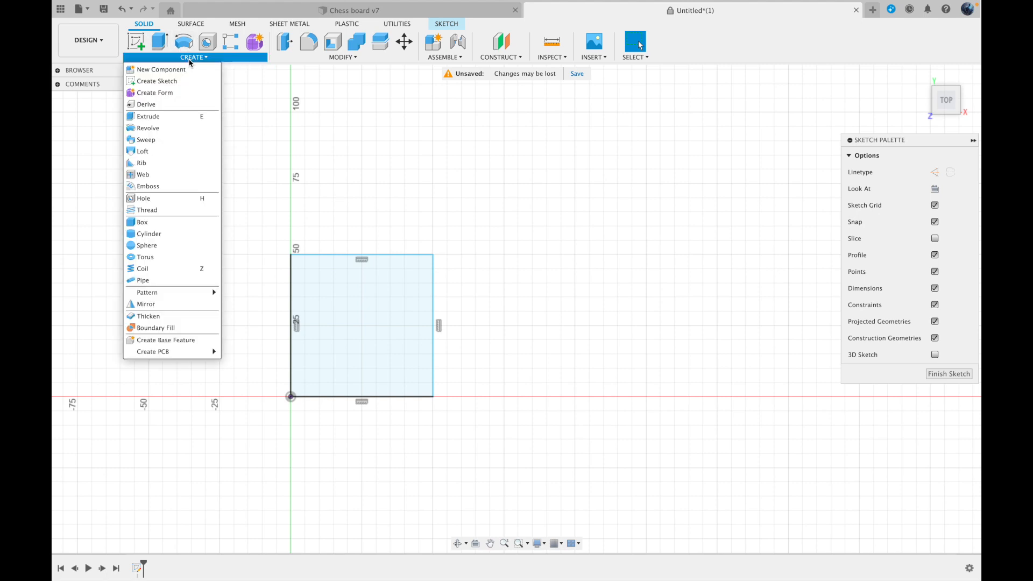
left_click(167, 115)
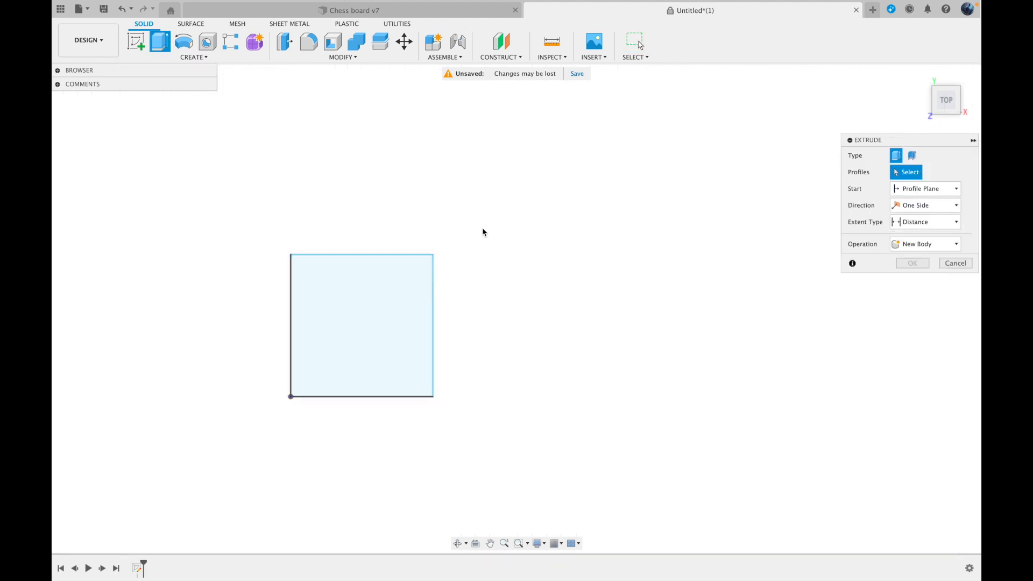
left_click_drag(937, 97, 853, 60)
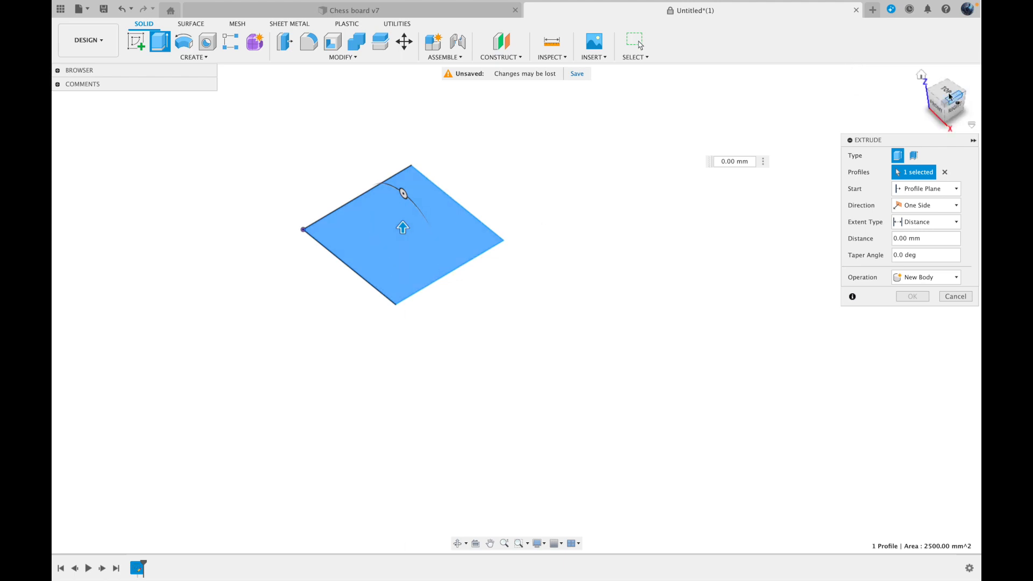
left_click_drag(402, 226, 403, 111)
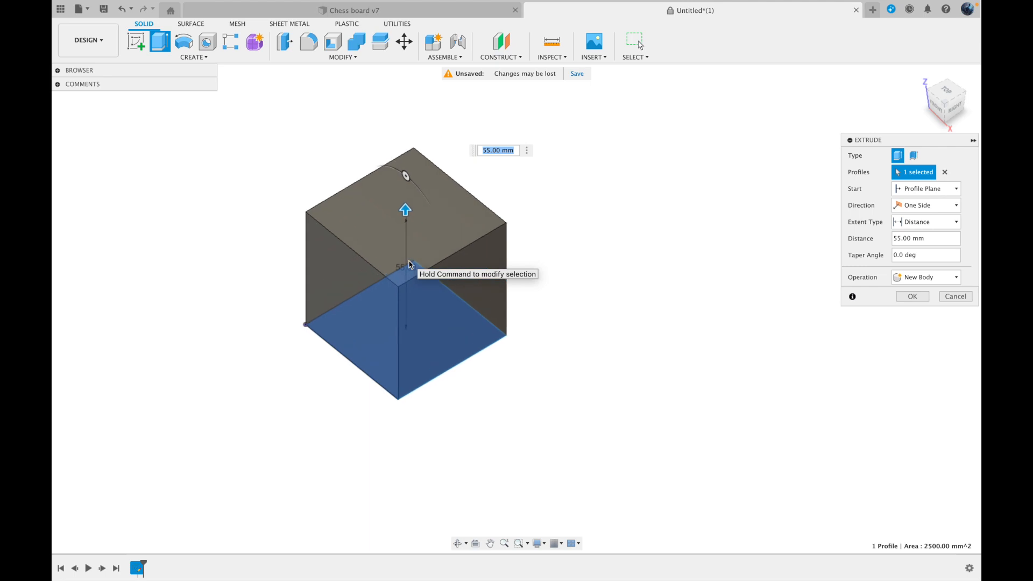
Set the extrusion distance of the square profile to 100 mm
left_click(499, 150)
key("Left")
key("Left")
key("Left")
key("BackSpace")
type("1")
key("Return")
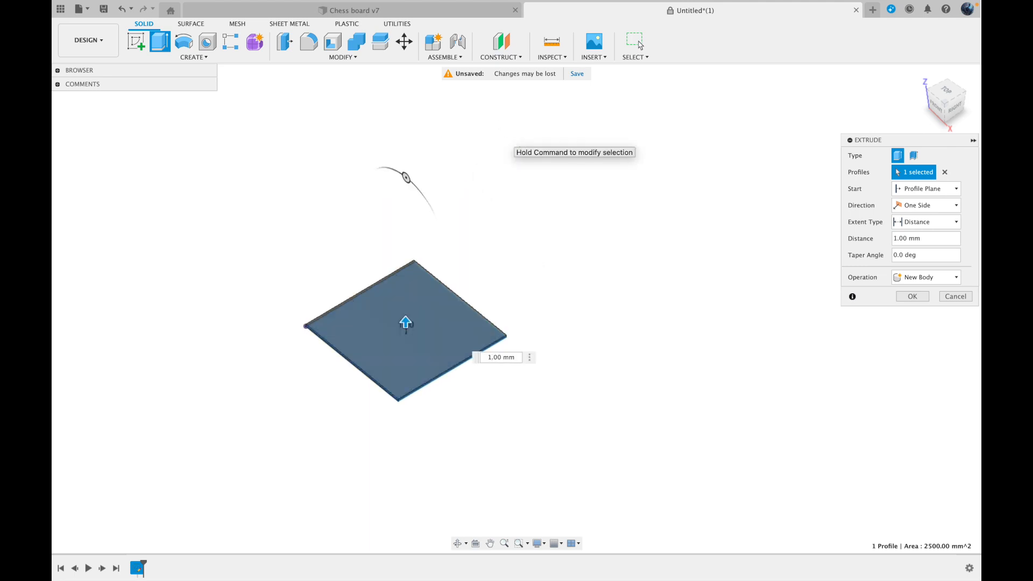
type("00")
key("Return")
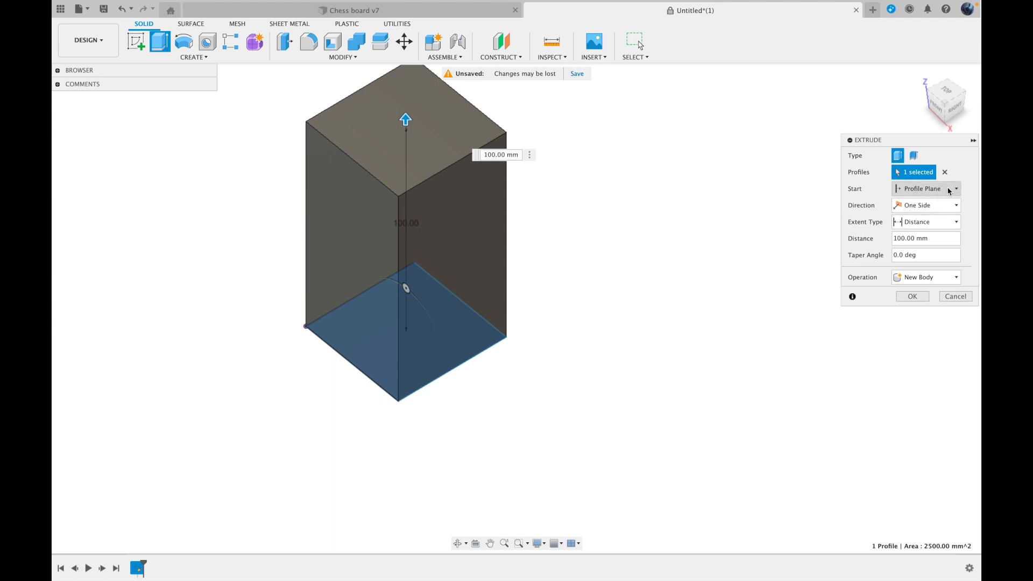
Try the Two Sides direction for the extrusion and change it to Symmetric
left_click(947, 205)
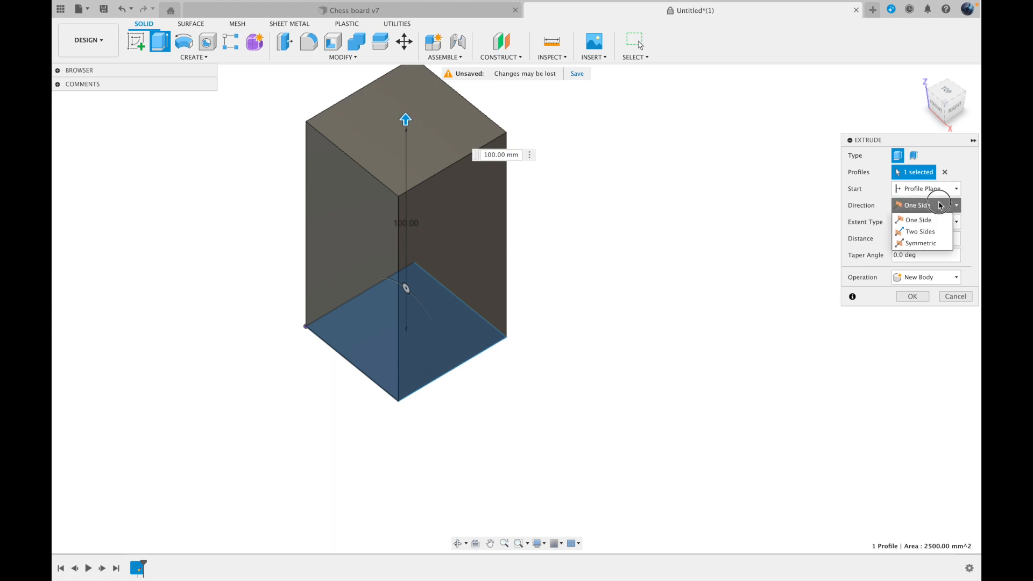
left_click(918, 232)
mouse_move(407, 343)
left_mouse_down()
mouse_move(411, 411)
mouse_move(415, 325)
left_mouse_up()
left_click(929, 207)
left_click(920, 241)
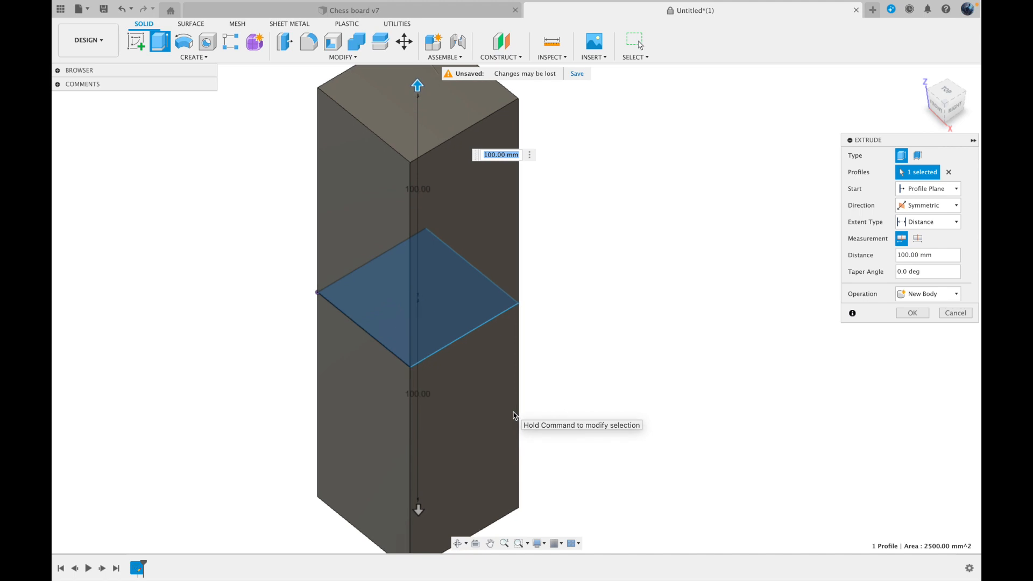
scroll(518, 423, "down", 1)
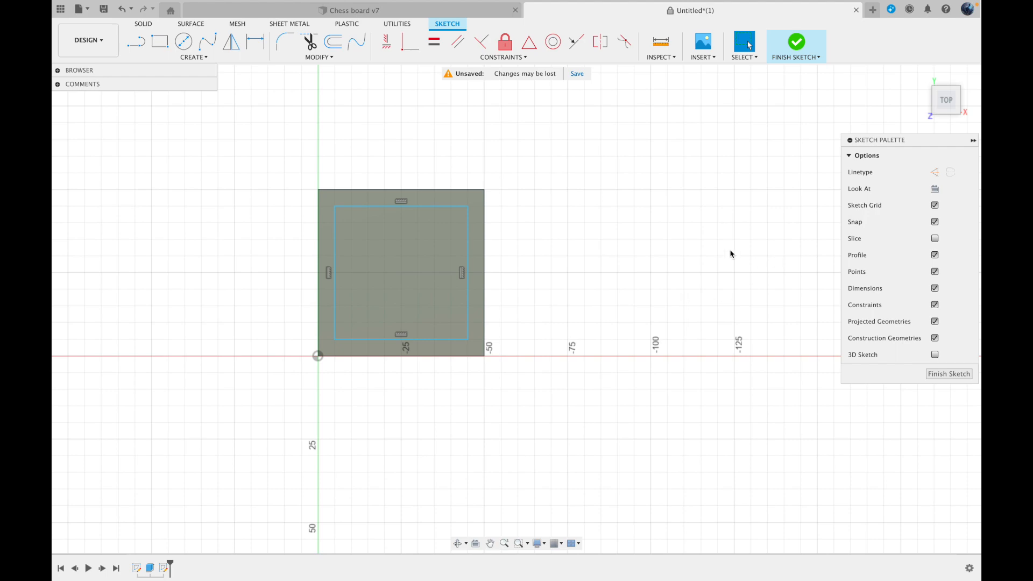
Cut the inner square profile on the block's top face 150 mm down into the body with Extrude
mouse_move(945, 101)
left_mouse_down()
mouse_move(848, 79)
mouse_move(870, 82)
left_mouse_up()
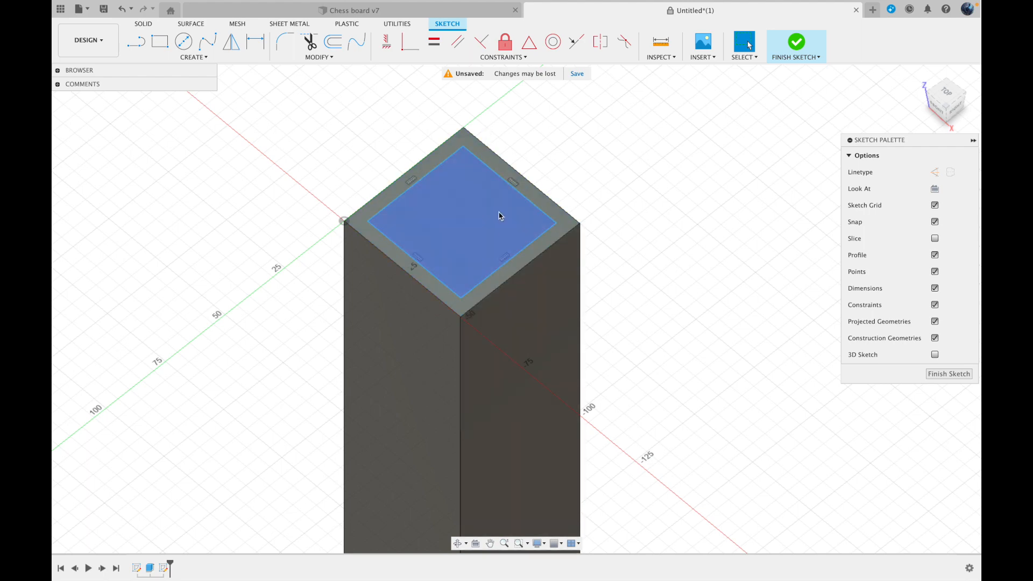
left_click(482, 182)
right_click(482, 182)
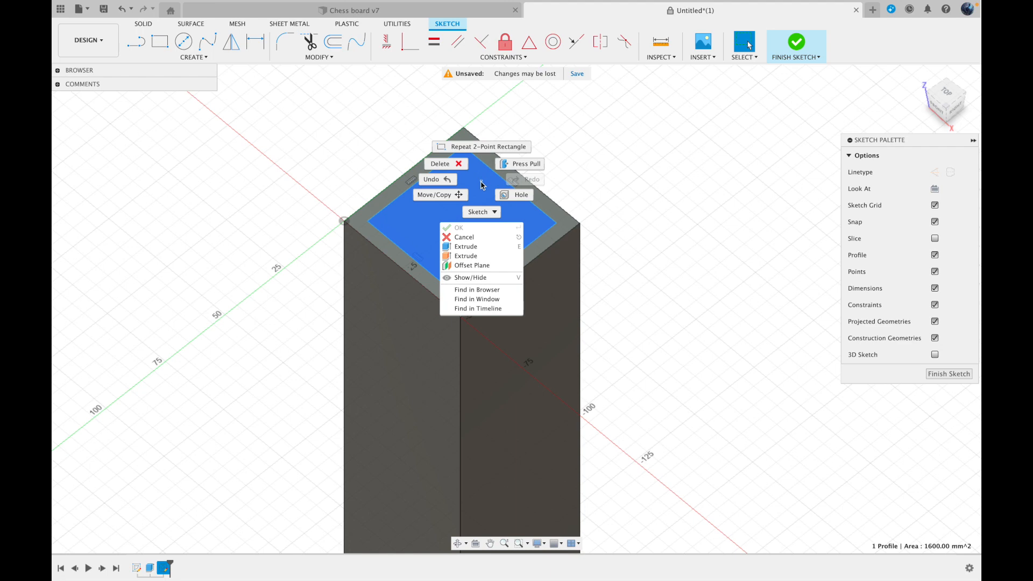
left_click(464, 247)
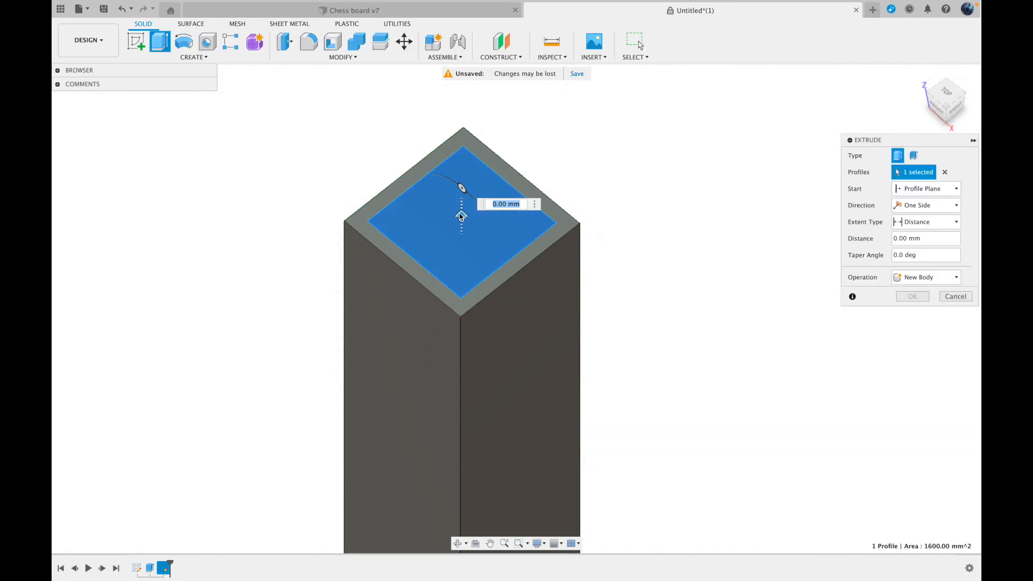
left_click_drag(461, 217, 472, 572)
key("Return")
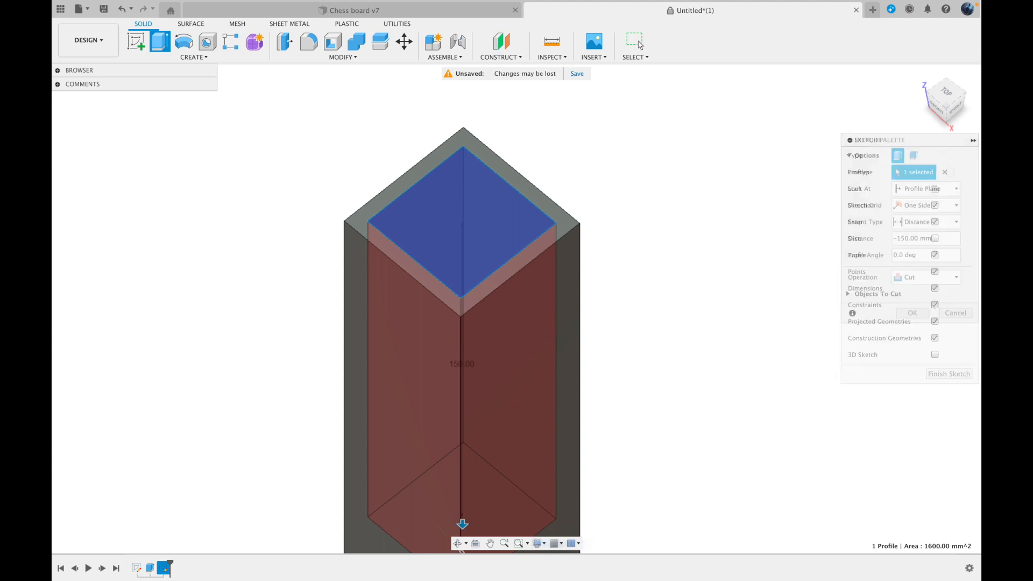
middle_click_drag(946, 113, 887, 125, "shift")
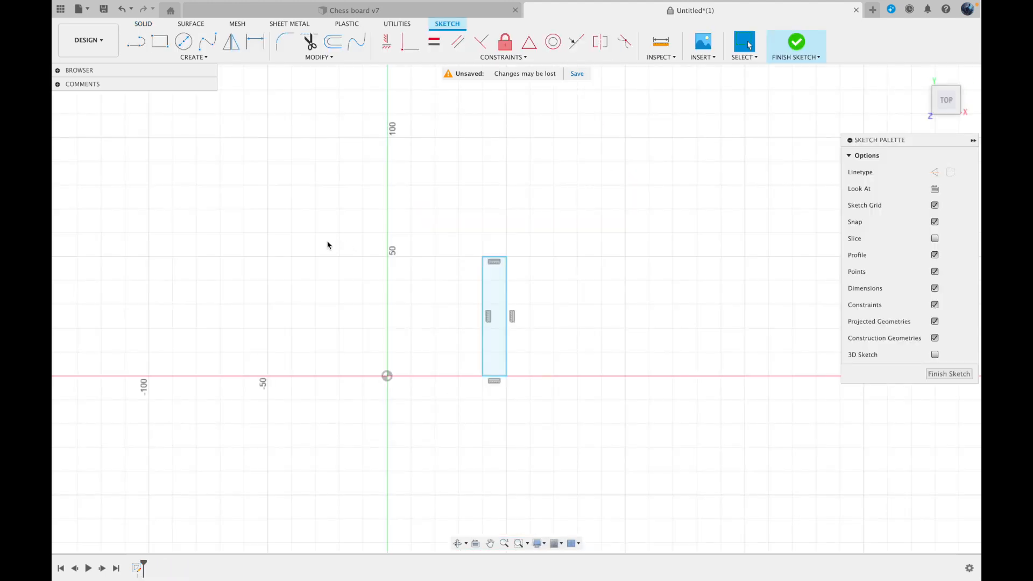
Start a Revolve of the narrow upright rectangle as a new body, using the Y axis as the axis of revolution
left_click(144, 25)
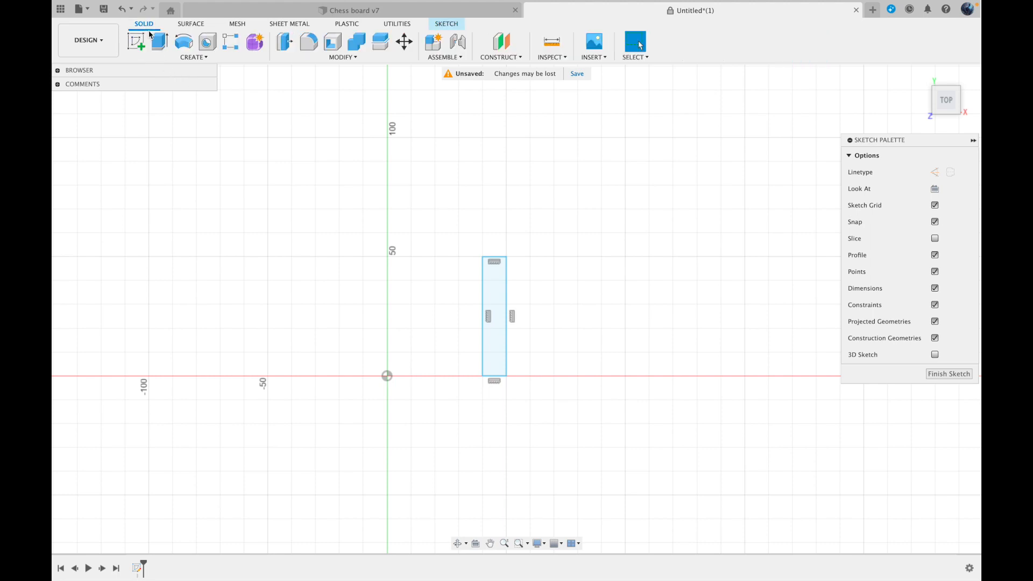
left_click(173, 58)
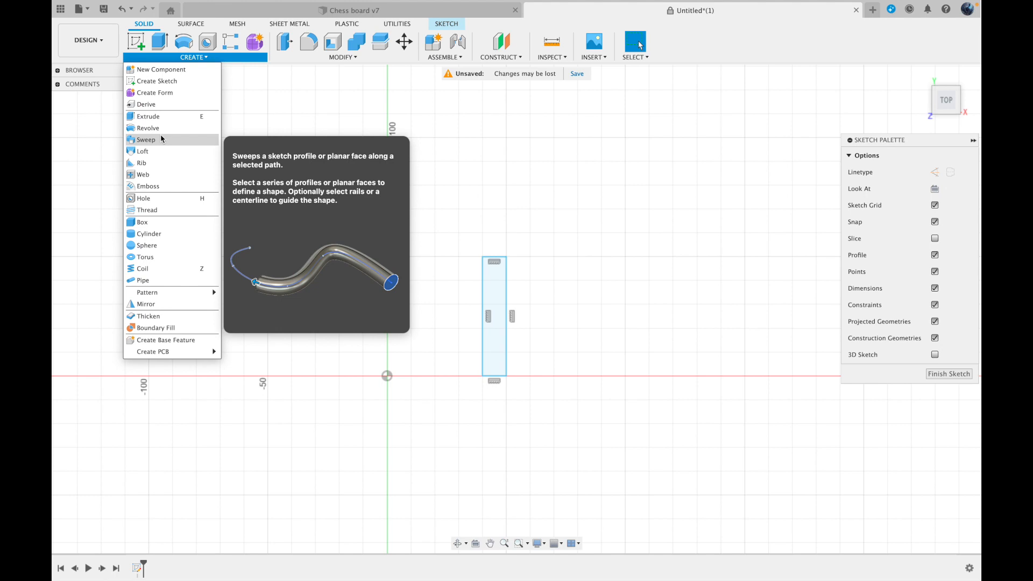
left_click(148, 128)
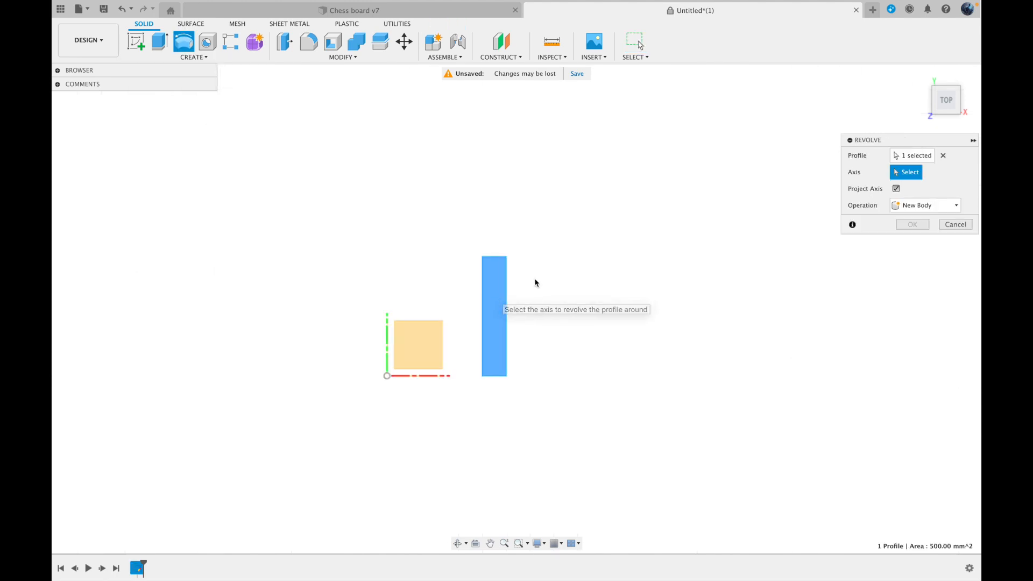
left_click_drag(945, 98, 923, 92)
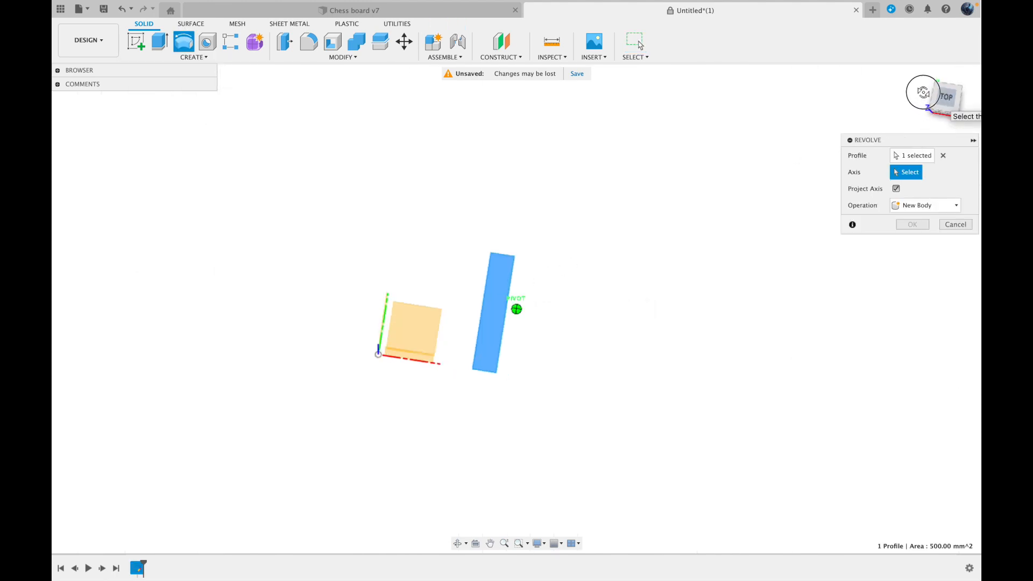
left_click(387, 311)
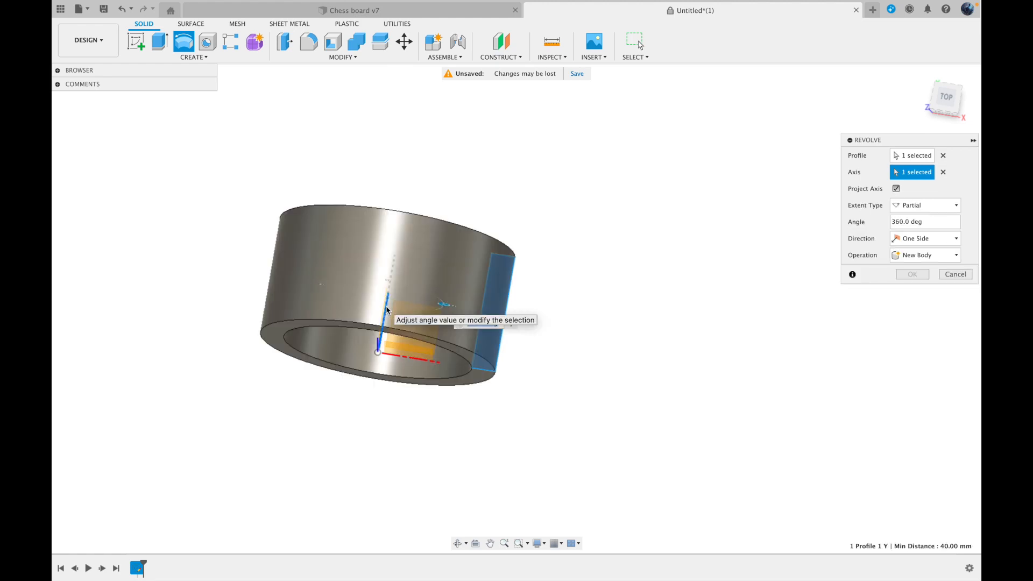
Try the X axis as the revolve axis in place of the Y axis, and clear the axis selection again
left_click(943, 172)
left_click(421, 360)
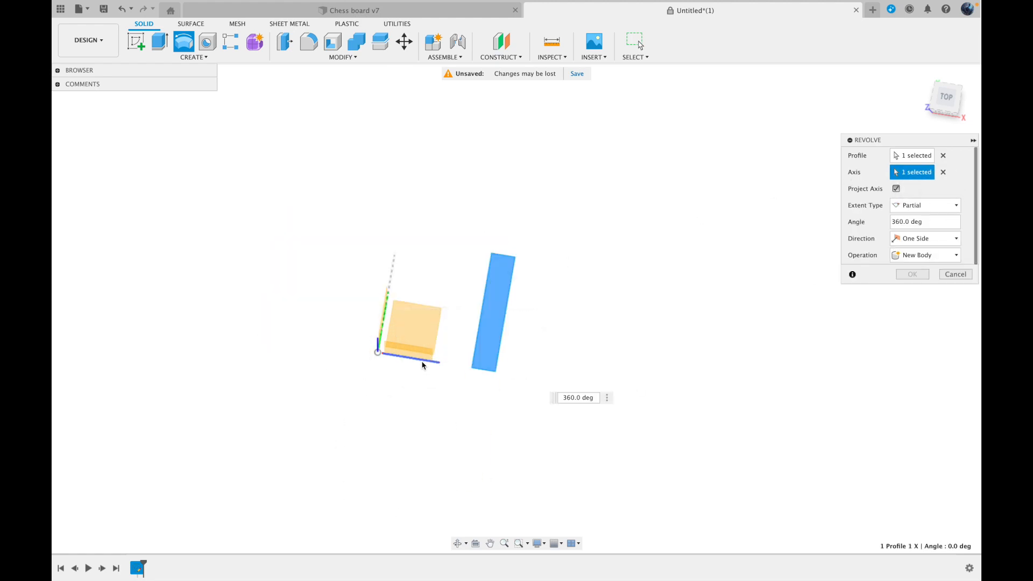
left_click(943, 172)
left_click(949, 101)
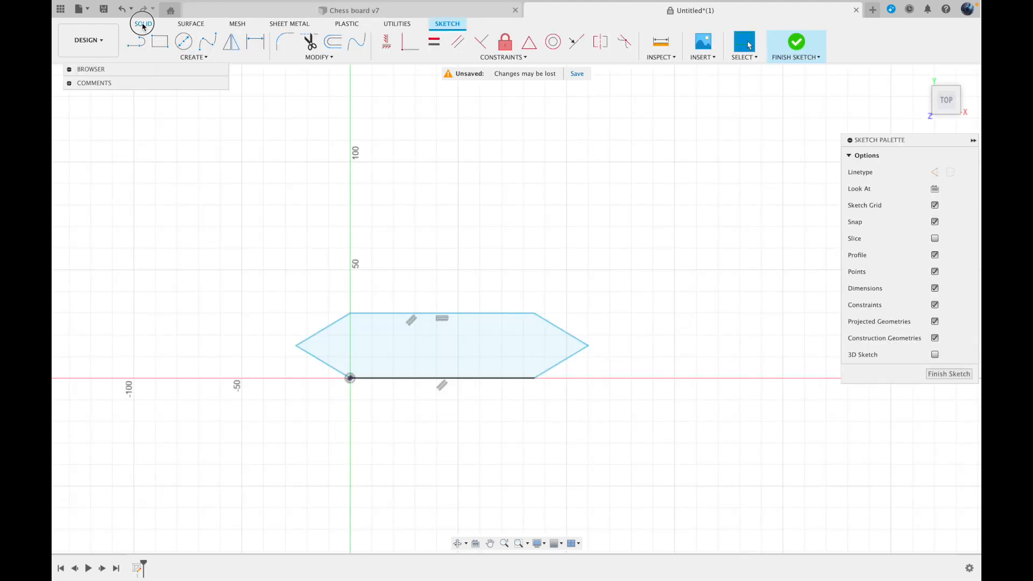
Start an offset construction plane from the XY plane and pull it 100 mm upward above the hexagon sketch
left_click(141, 25)
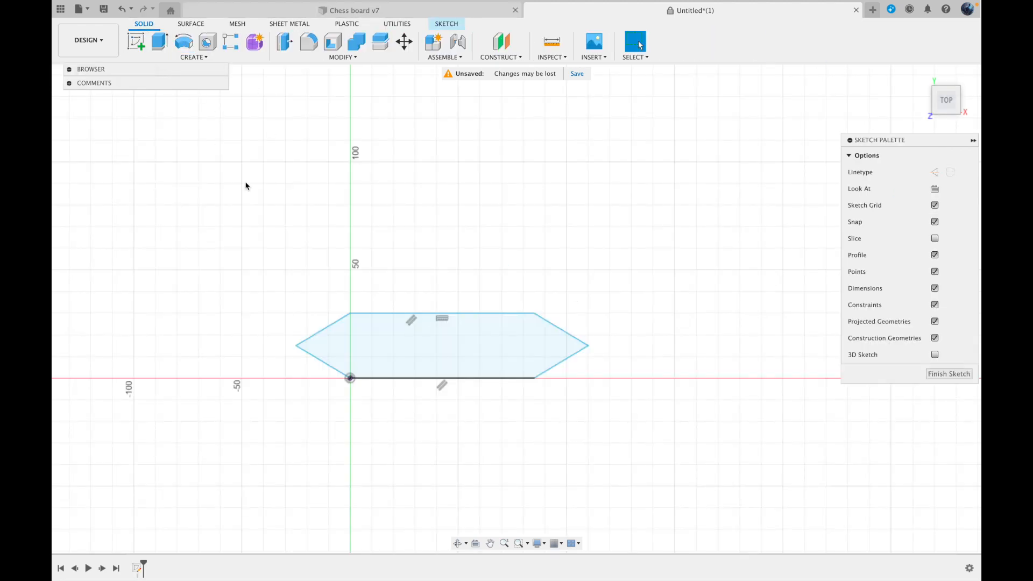
left_click(204, 58)
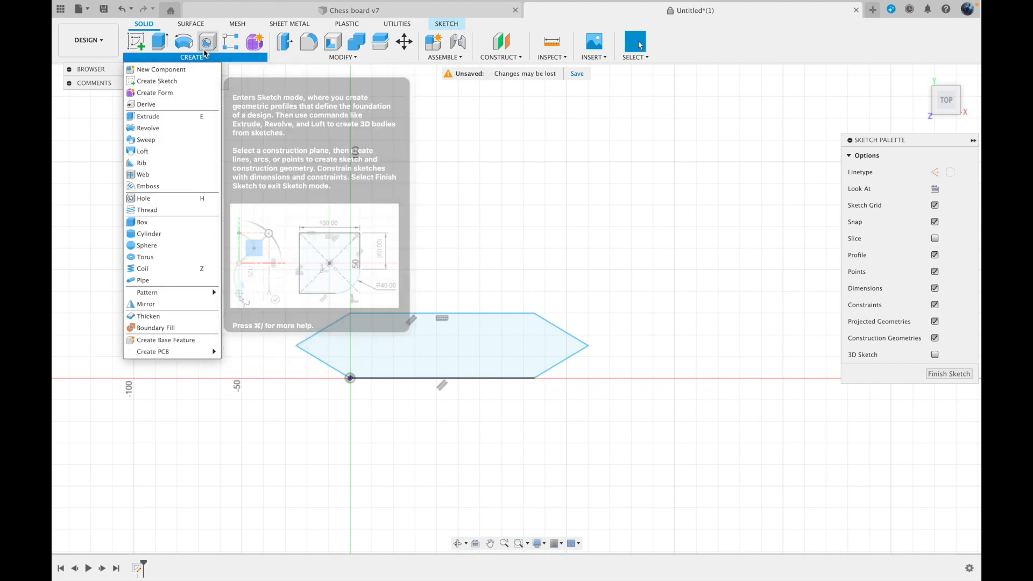
left_click(500, 57)
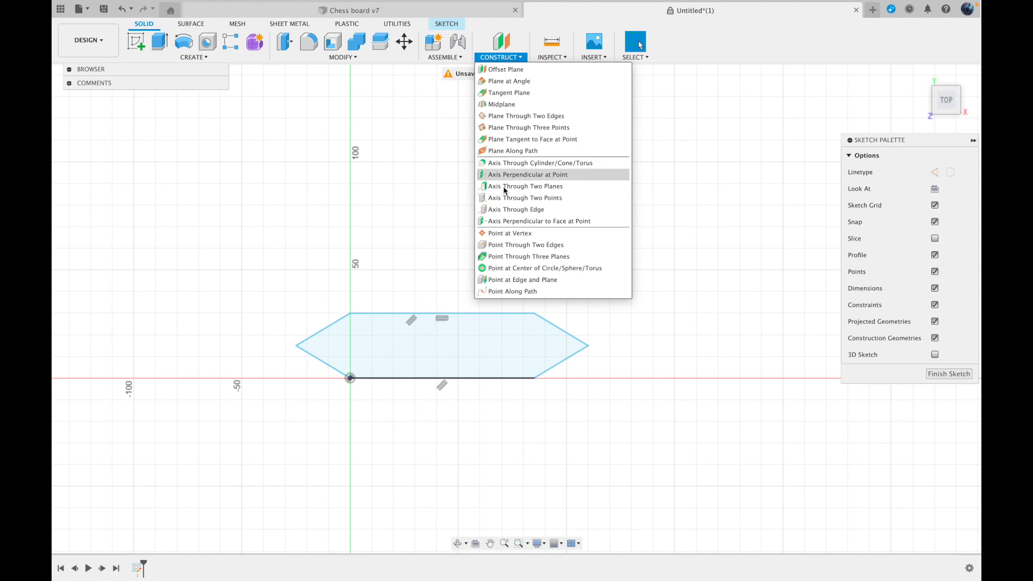
left_click(505, 69)
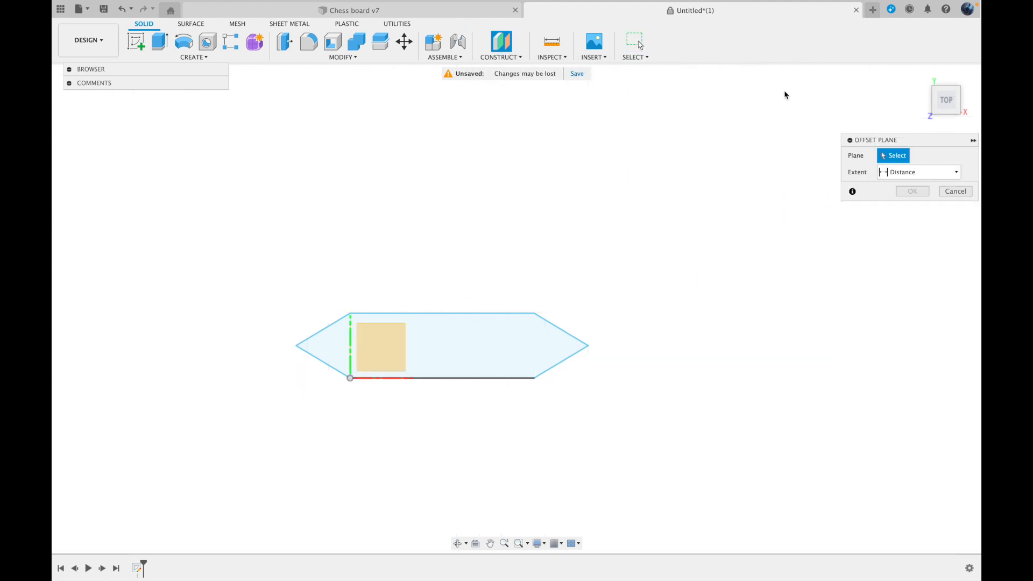
mouse_move(945, 95)
left_mouse_down()
mouse_move(850, 87)
mouse_move(807, 46)
mouse_move(867, 48)
left_mouse_up()
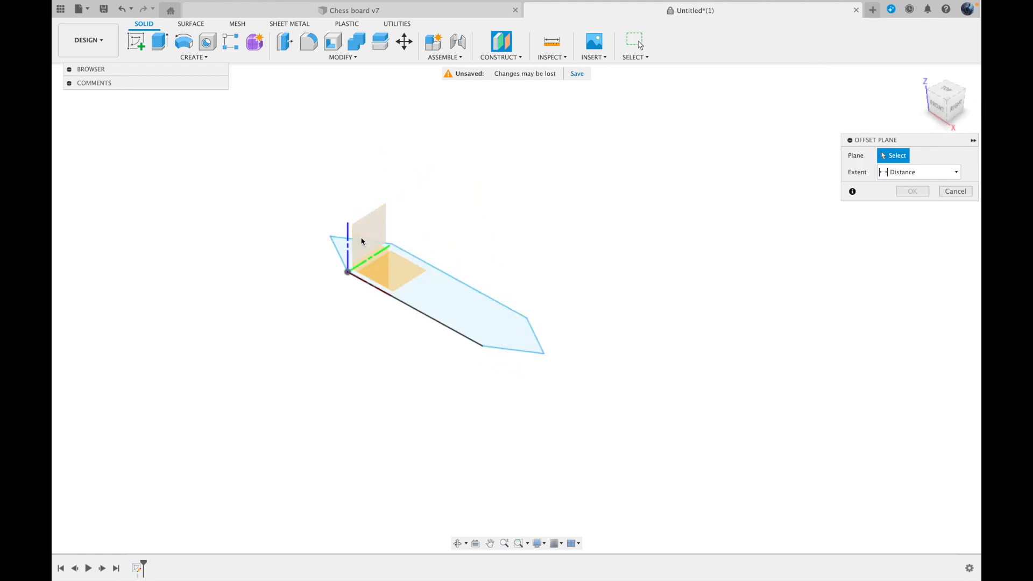
left_click(407, 280)
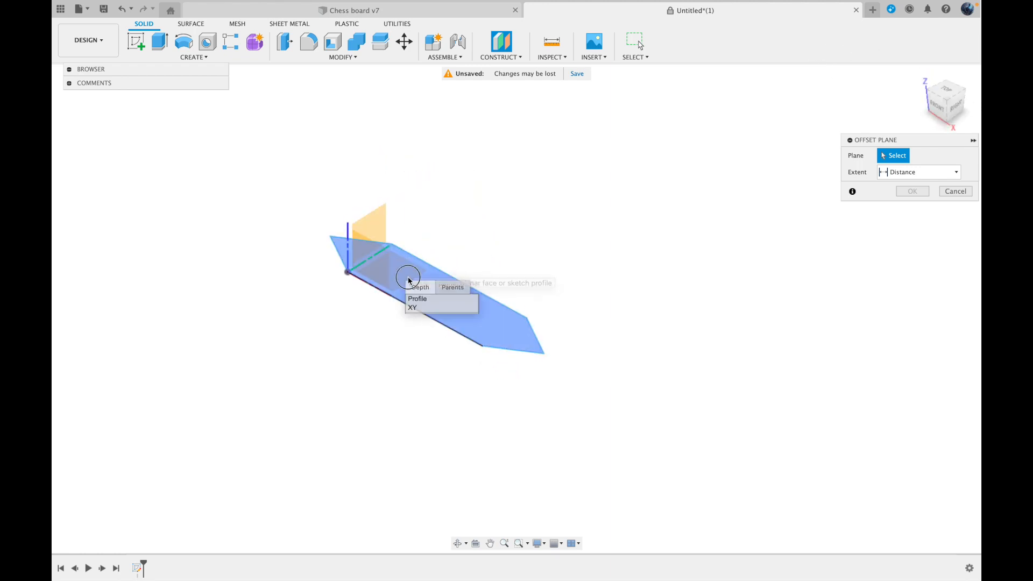
left_click(411, 307)
left_click_drag(392, 264, 399, 91)
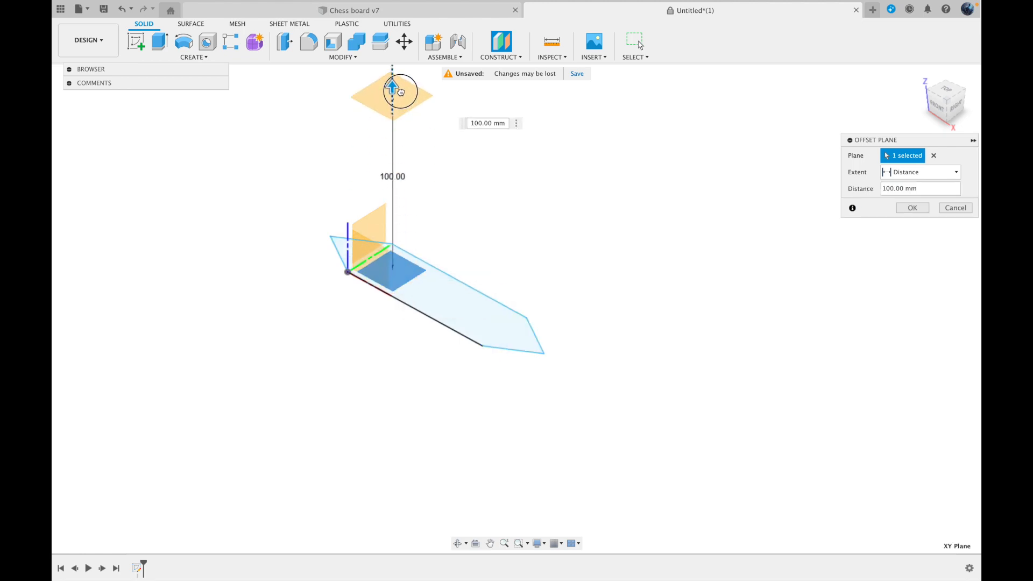
Raise the offset plane to 140 mm, create it, and start a new sketch on it
scroll(402, 142, "up", 3)
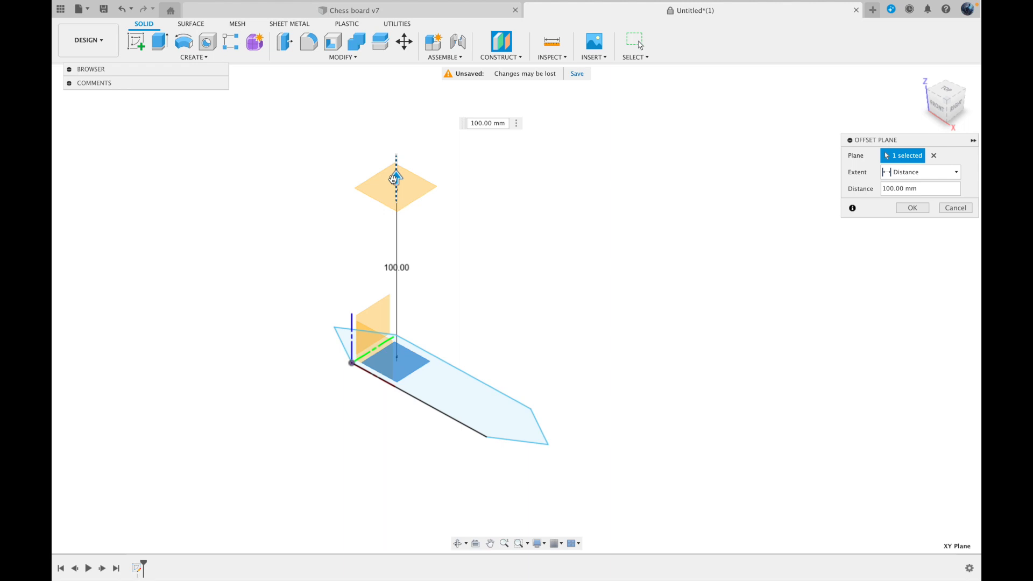
left_click_drag(394, 179, 396, 108)
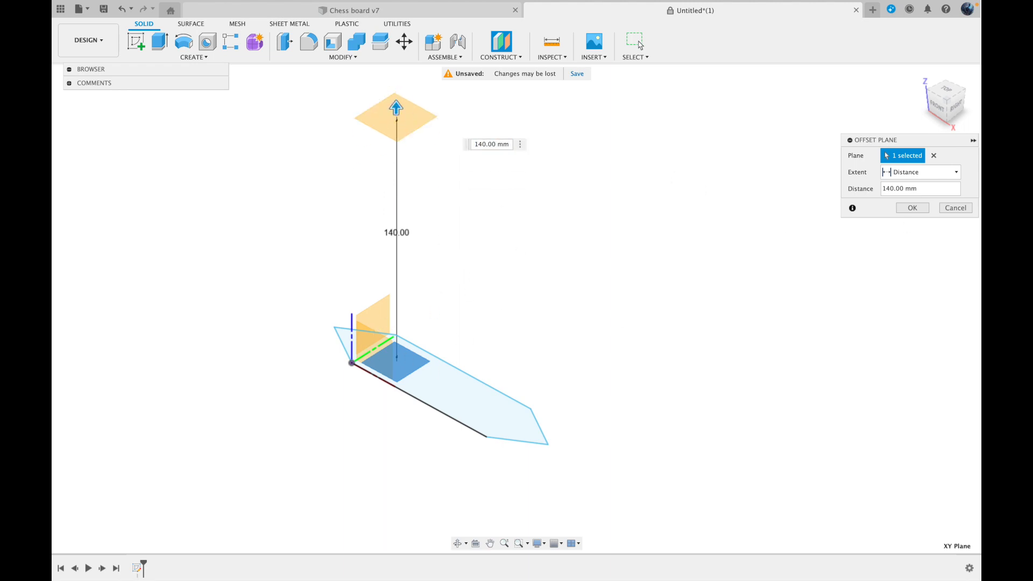
left_click(904, 209)
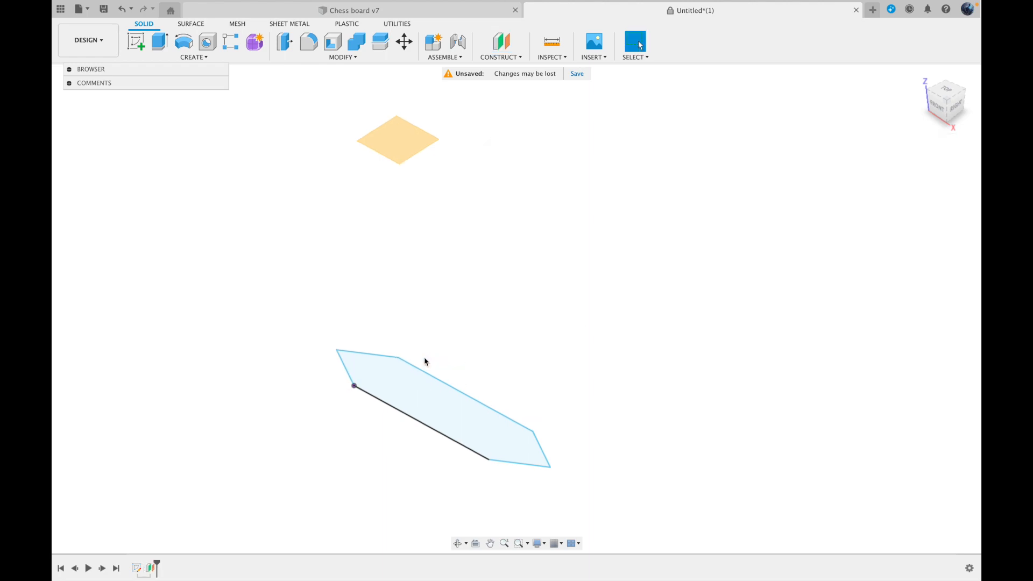
left_click(136, 41)
left_click(408, 170)
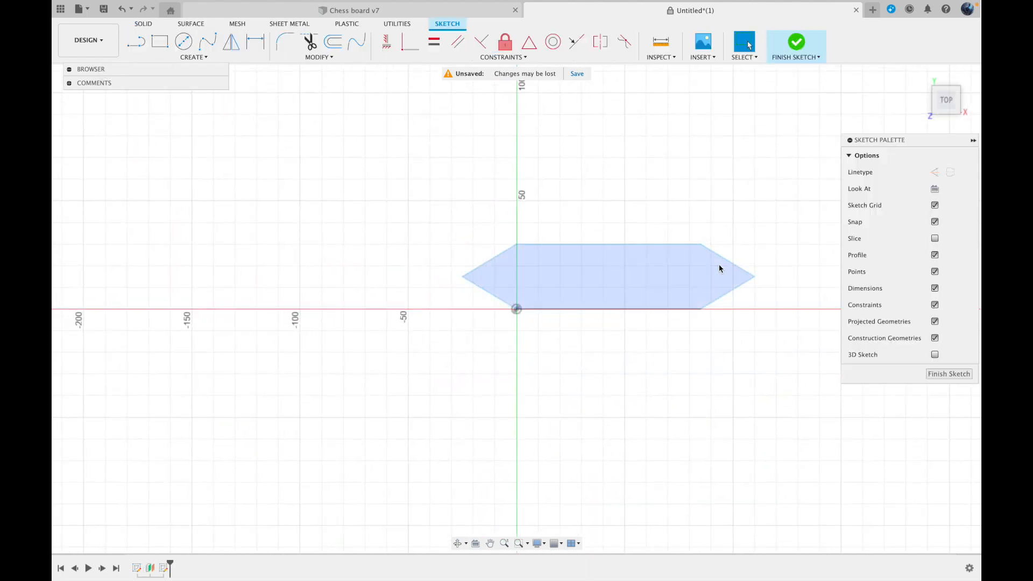
Loft a new body from the hexagon profile to the large rectangle on the offset plane
left_click(152, 28)
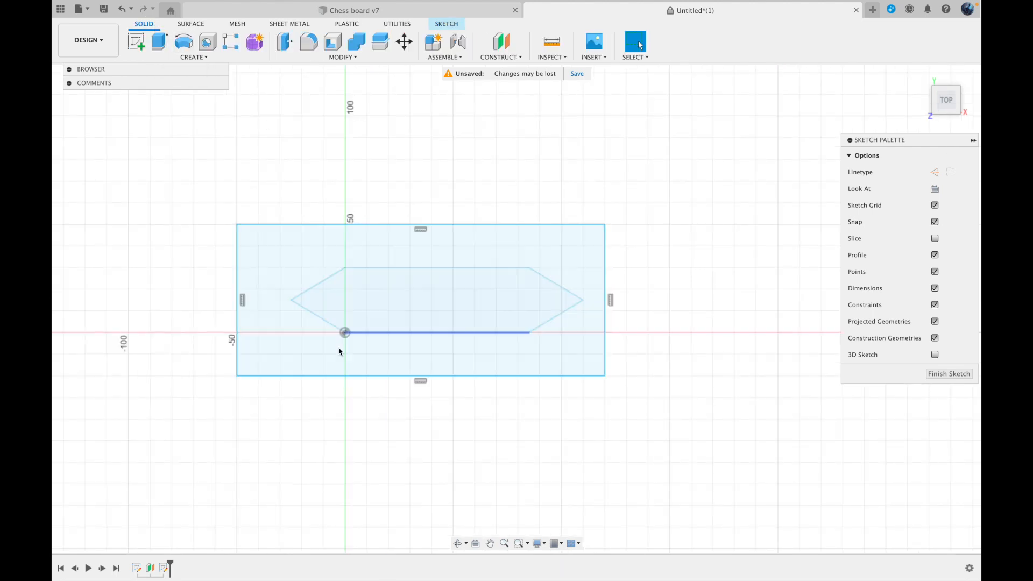
left_click(193, 57)
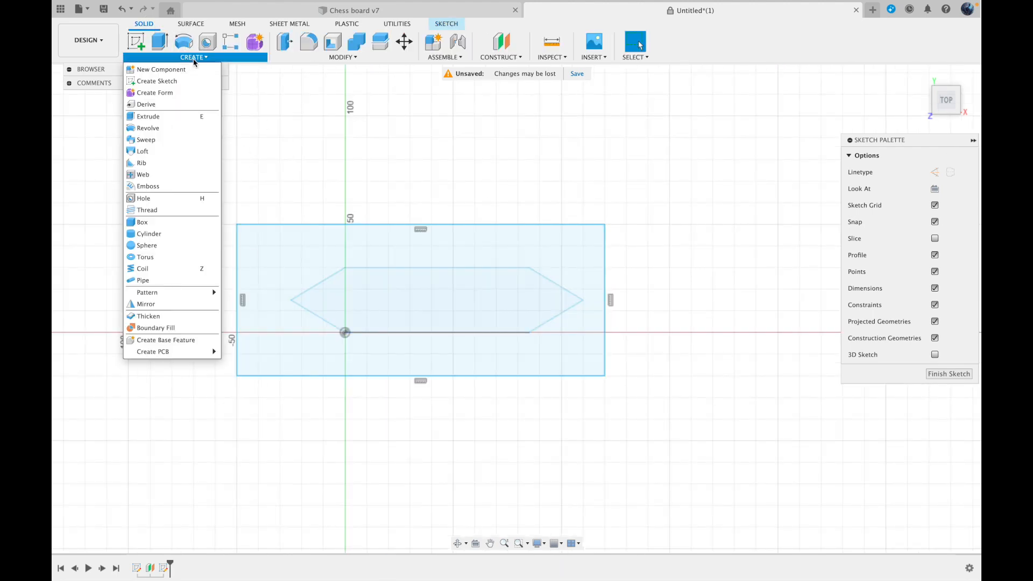
left_click(160, 155)
left_click(465, 444)
left_click(489, 240)
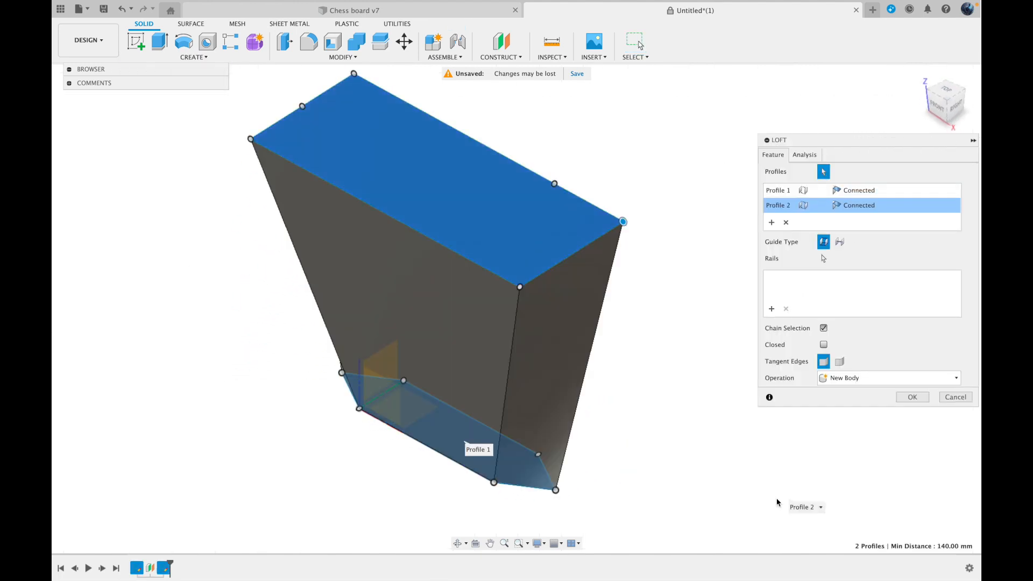
left_click(912, 397)
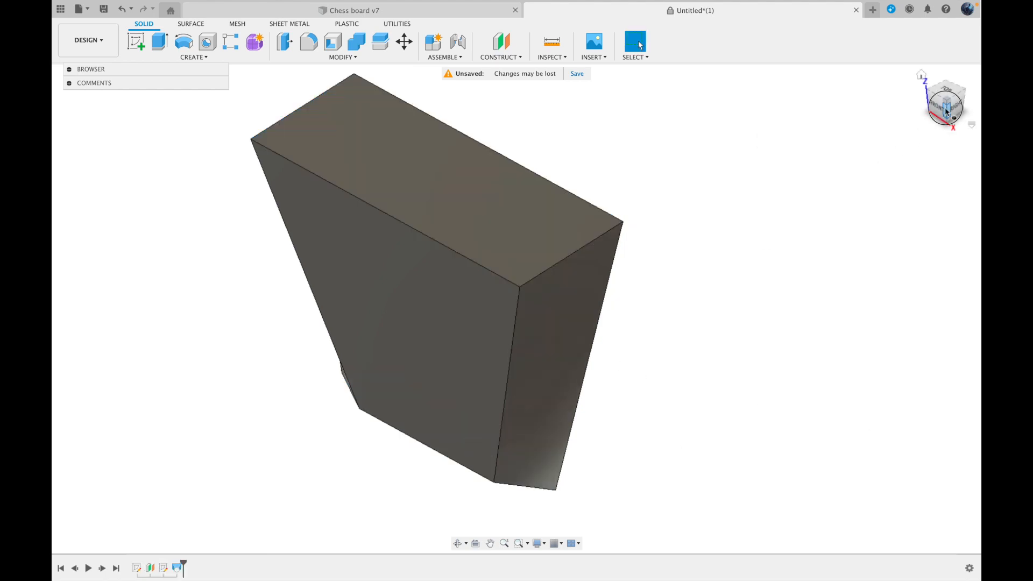
mouse_move(945, 109)
left_mouse_down()
mouse_move(719, 85)
mouse_move(762, 95)
left_mouse_up()
Loft a new body from the hexagon profile to the sketch point above it, keeping the sharp end condition
left_click(172, 60)
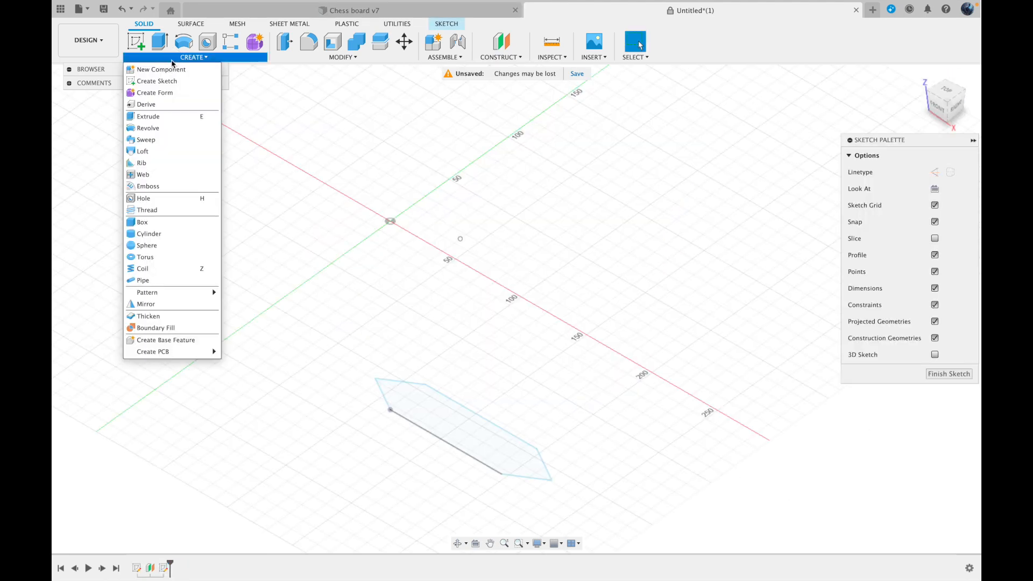
left_click(164, 152)
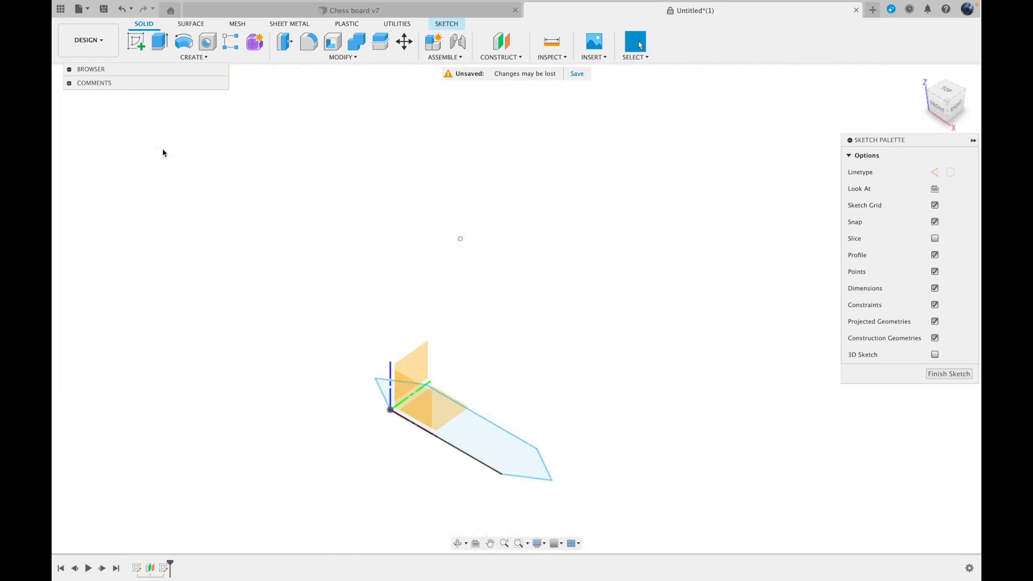
left_click(499, 453)
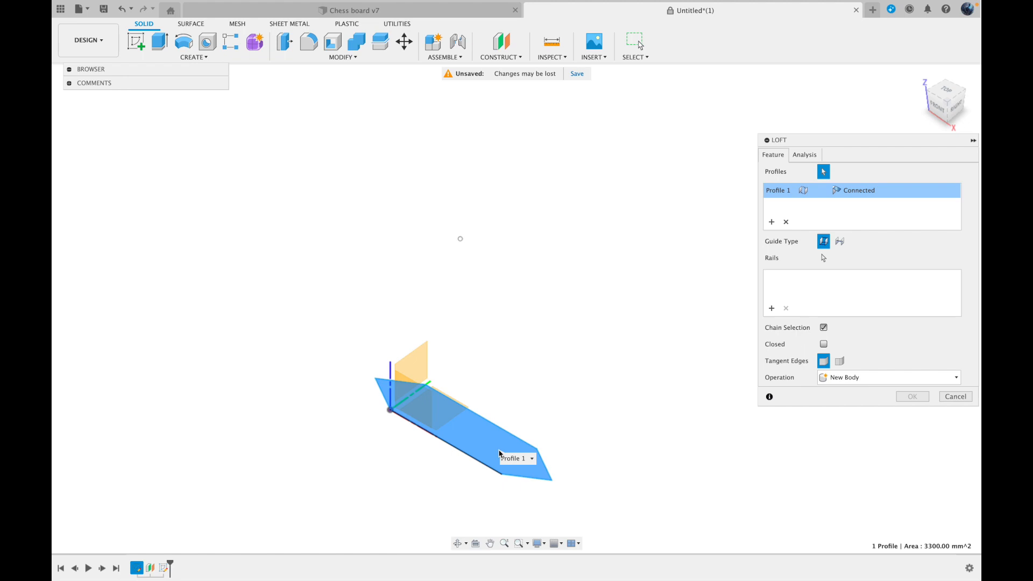
left_click(460, 239)
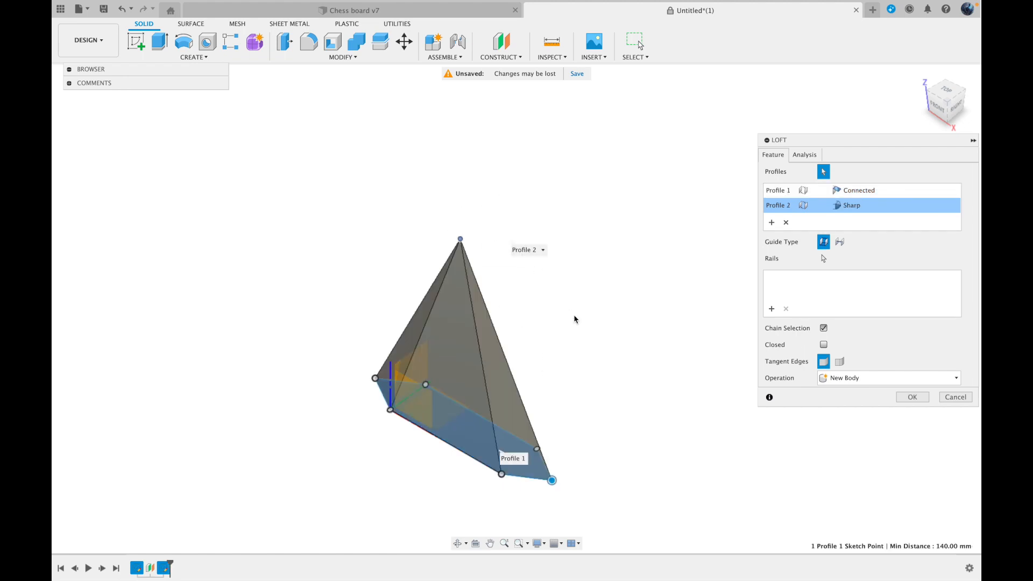
left_click(912, 397)
middle_click_drag(914, 195, 791, 78, "shift")
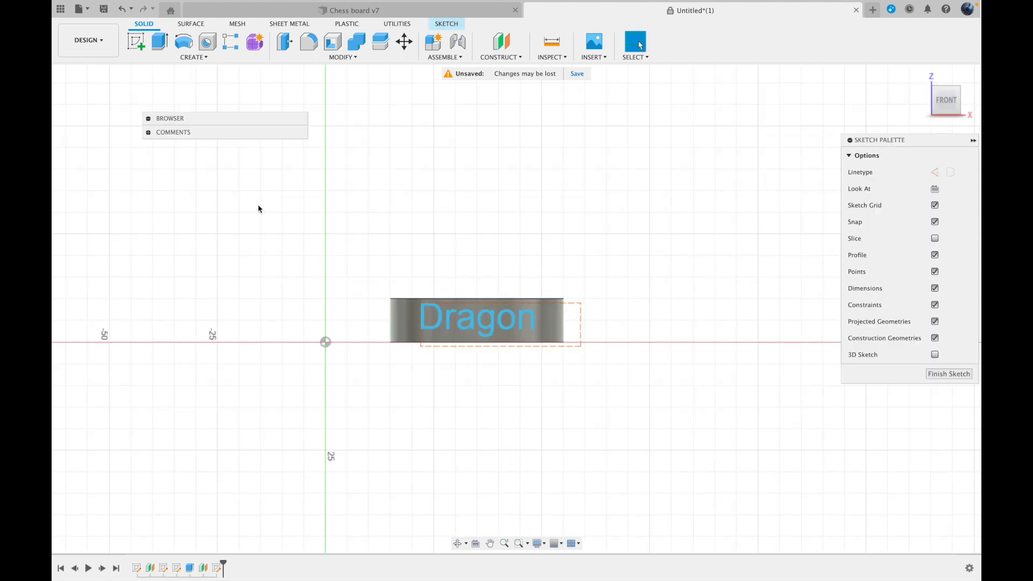
Emboss the Dragon sketch text onto the cylinder's curved side face, raised with a depth of 2 mm
left_click(205, 57)
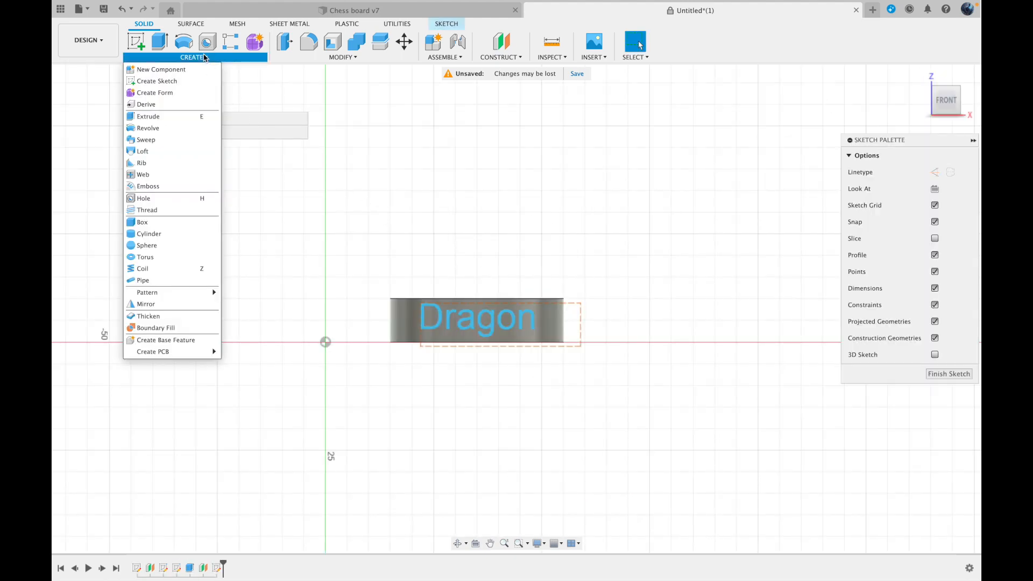
left_click(172, 185)
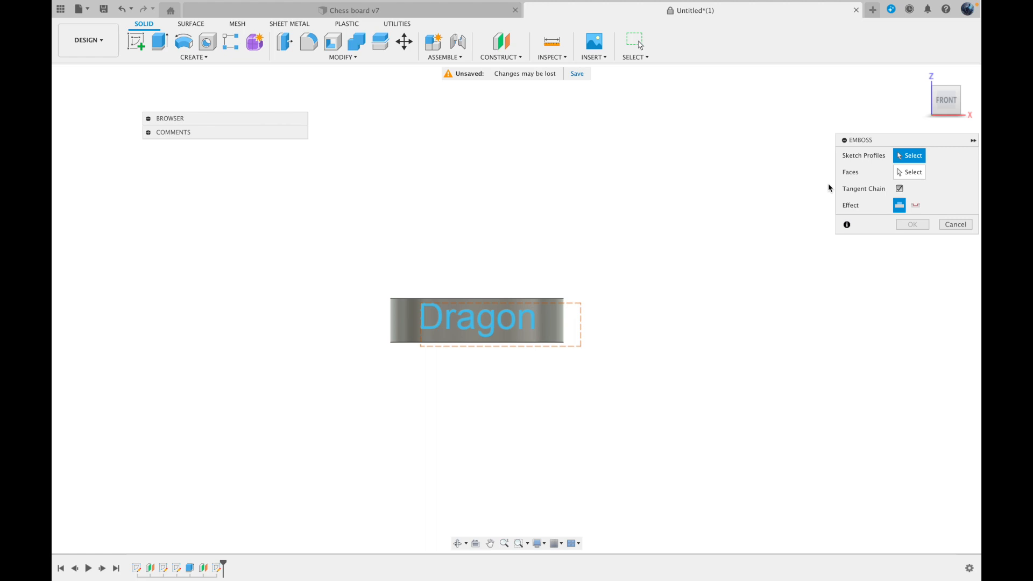
left_click(920, 75)
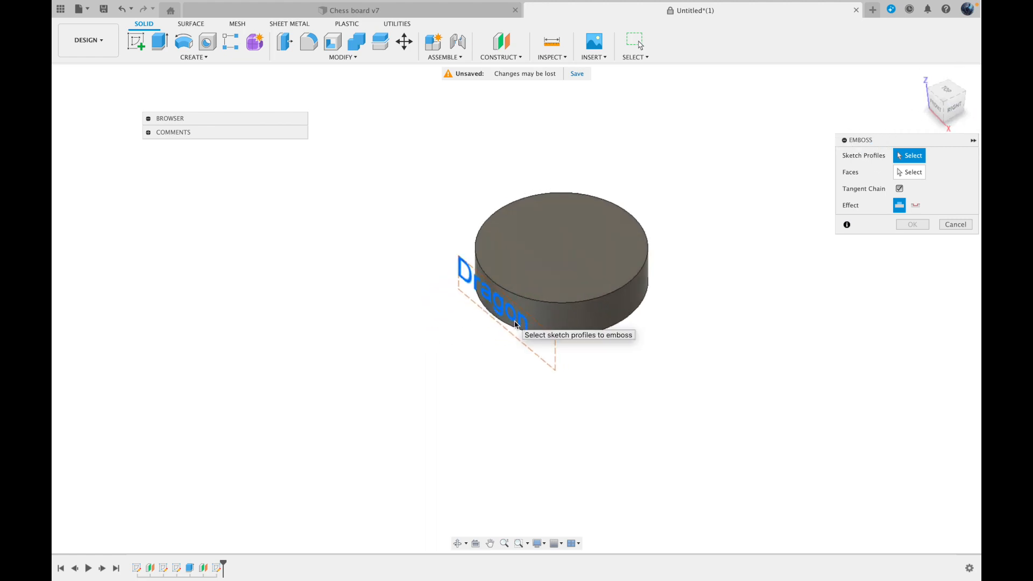
left_click(516, 325)
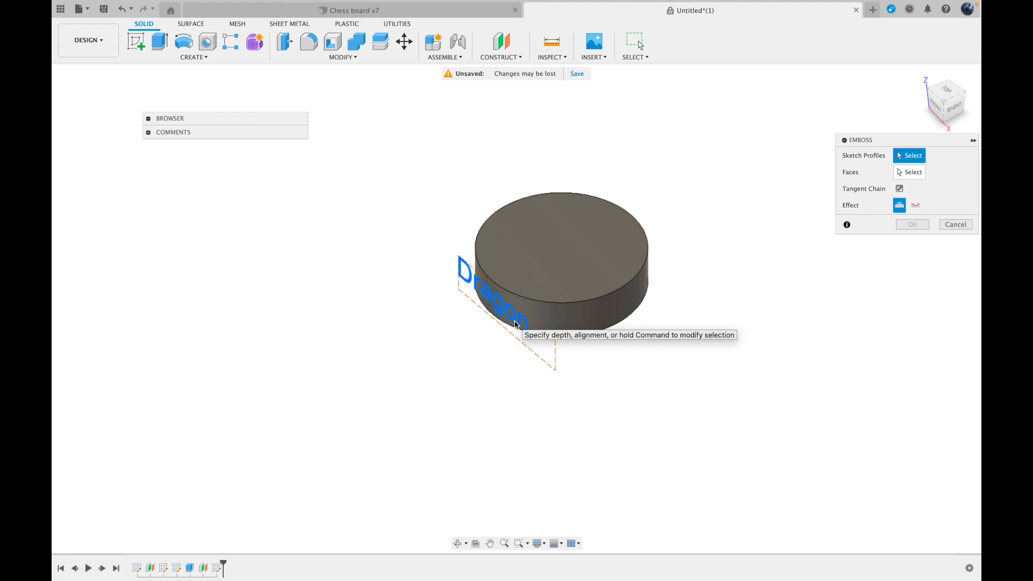
left_click(909, 172)
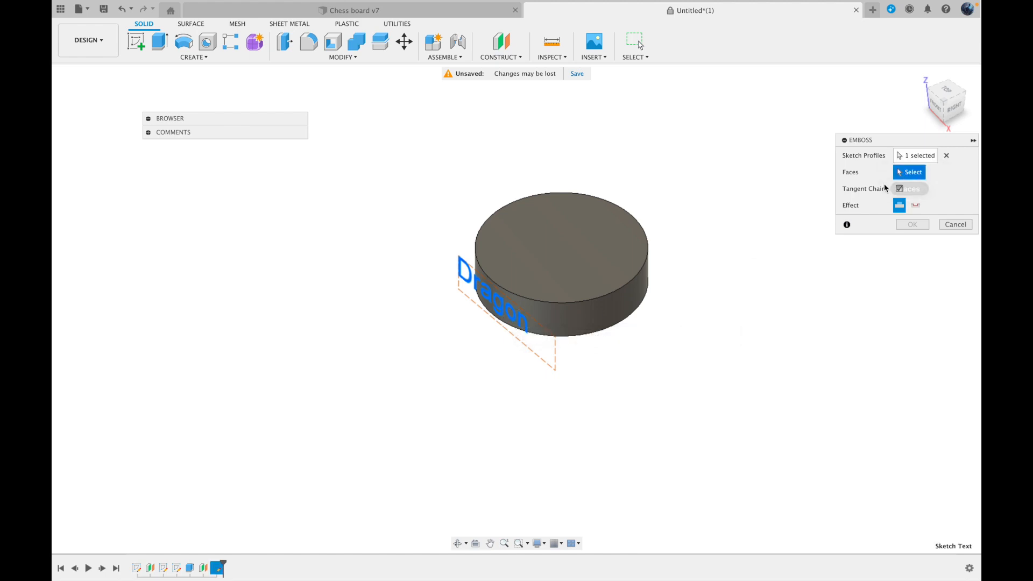
left_click(595, 325)
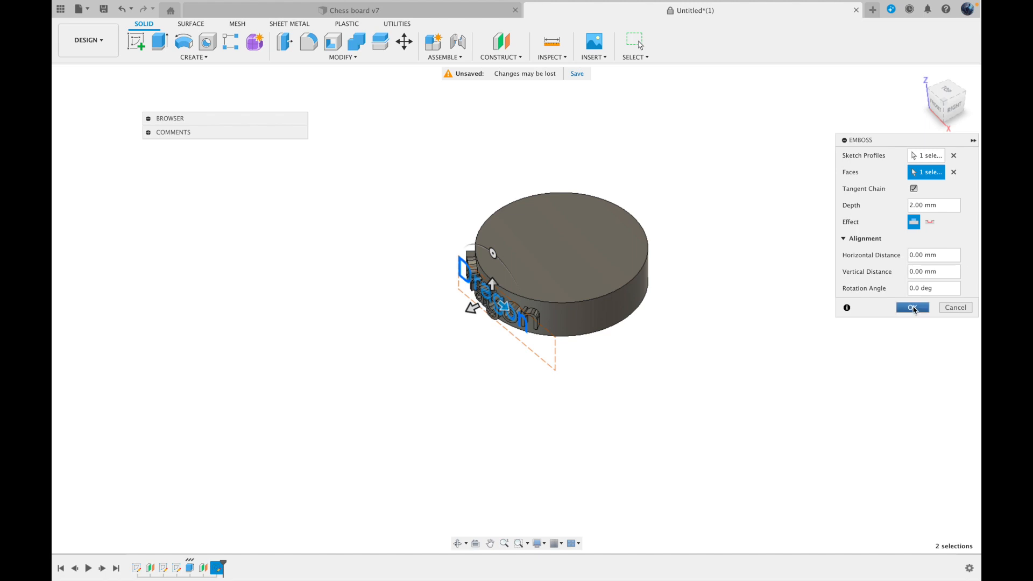
key("Return")
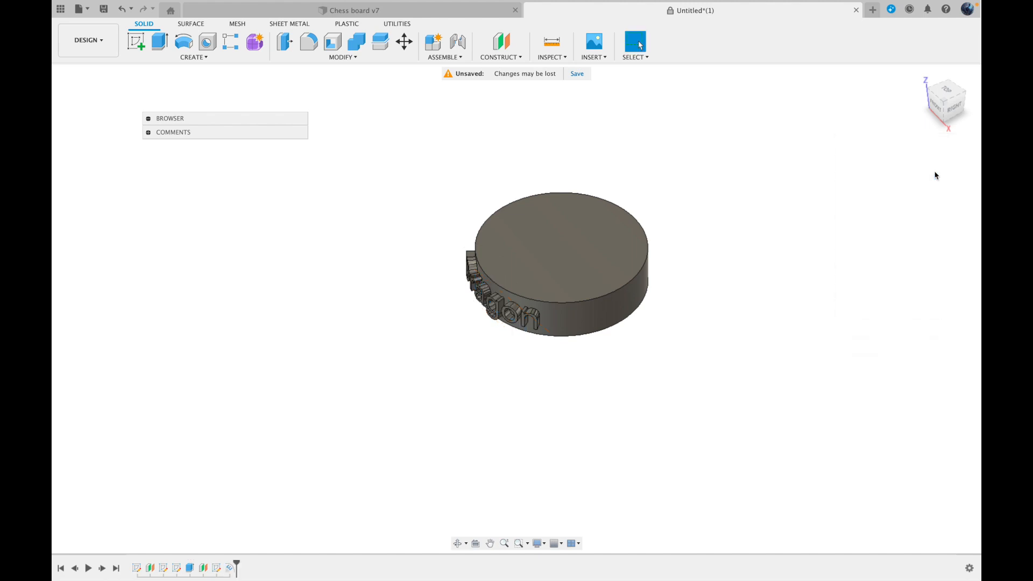
left_click(936, 114)
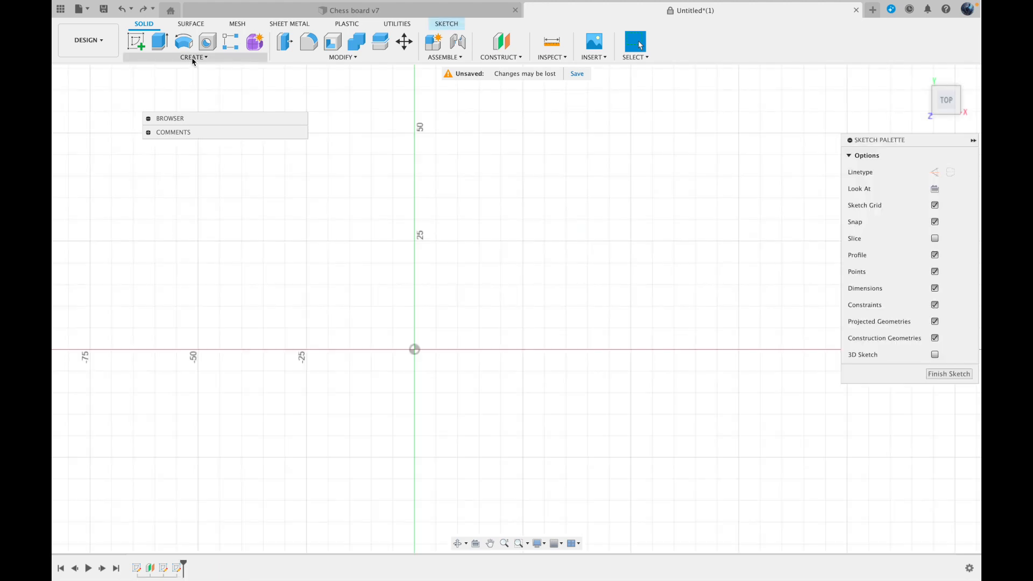
Create a full circular pattern of the disc body around the Z axis with 10 instances
left_click(193, 58)
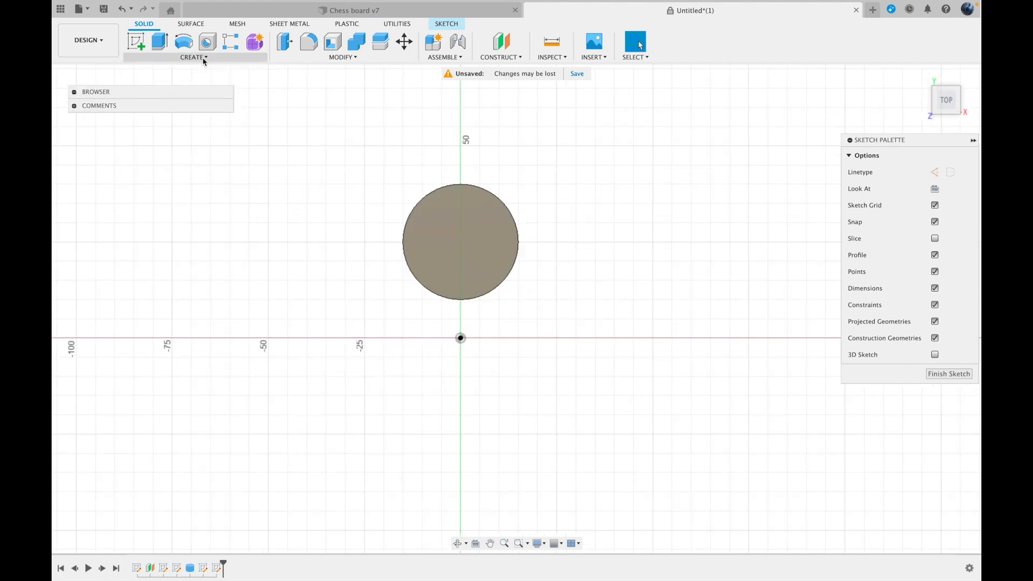
left_click(203, 60)
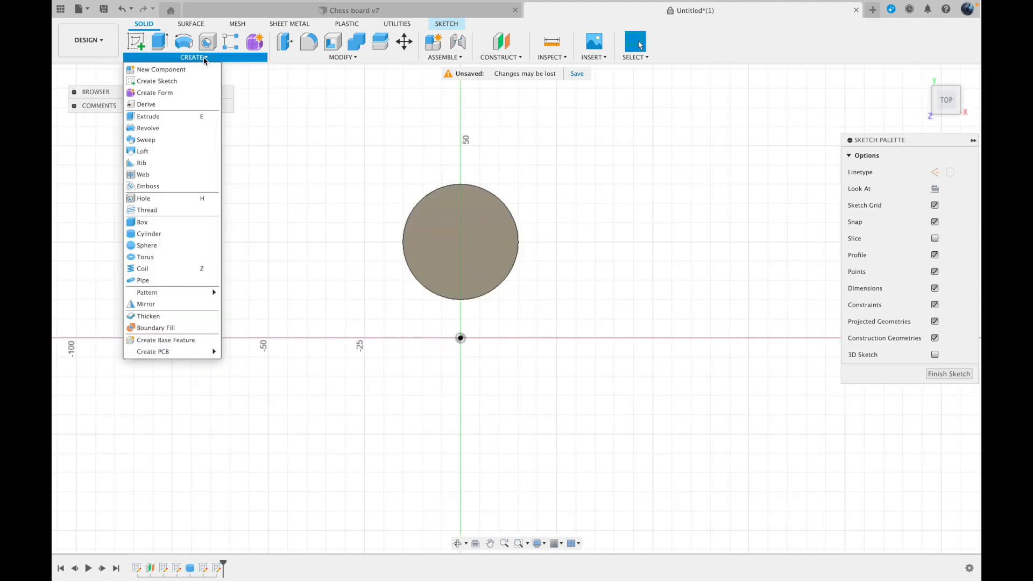
mouse_move(168, 295)
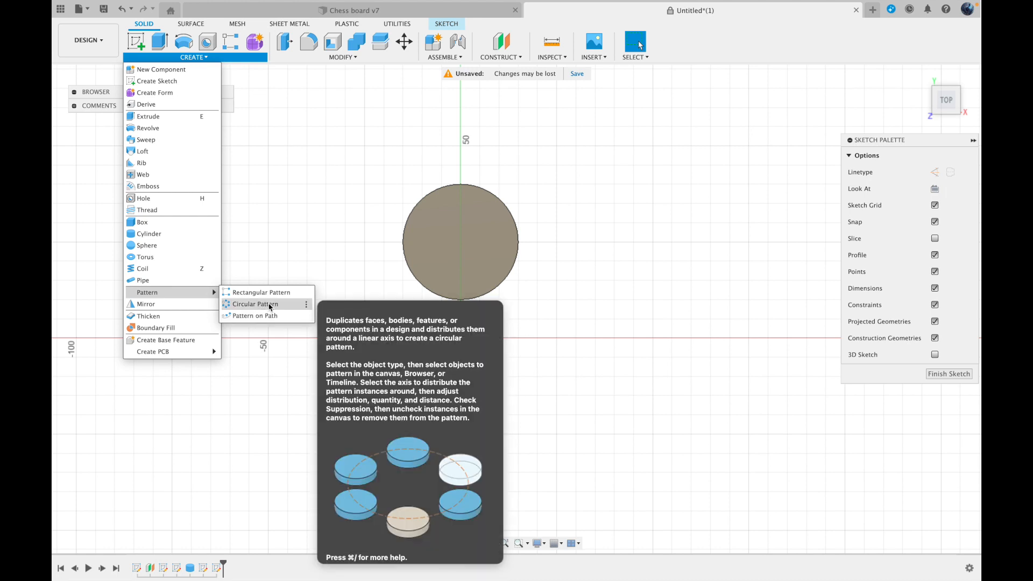
left_click(269, 305)
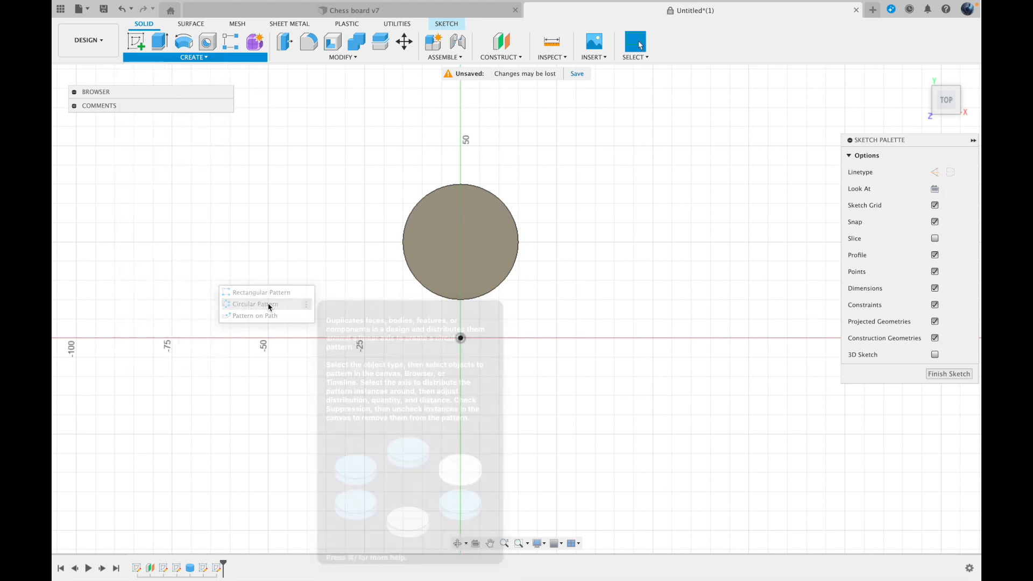
left_click(480, 270)
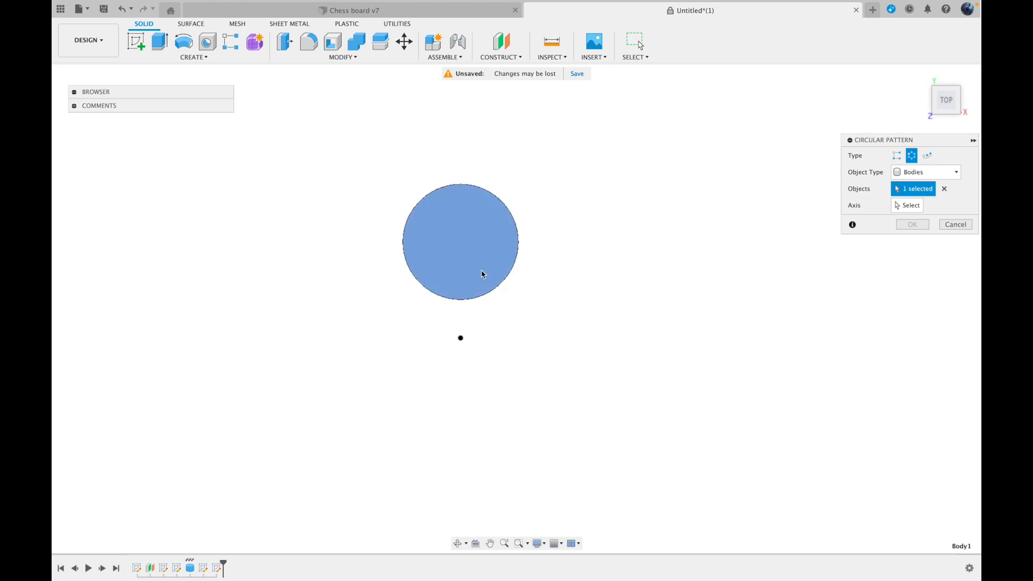
left_click(899, 205)
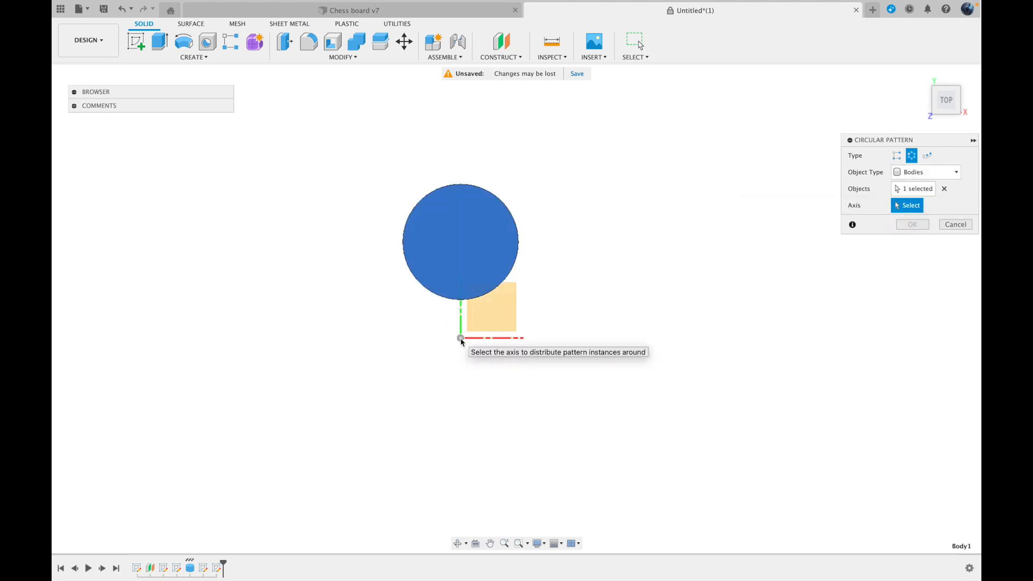
left_click(944, 114)
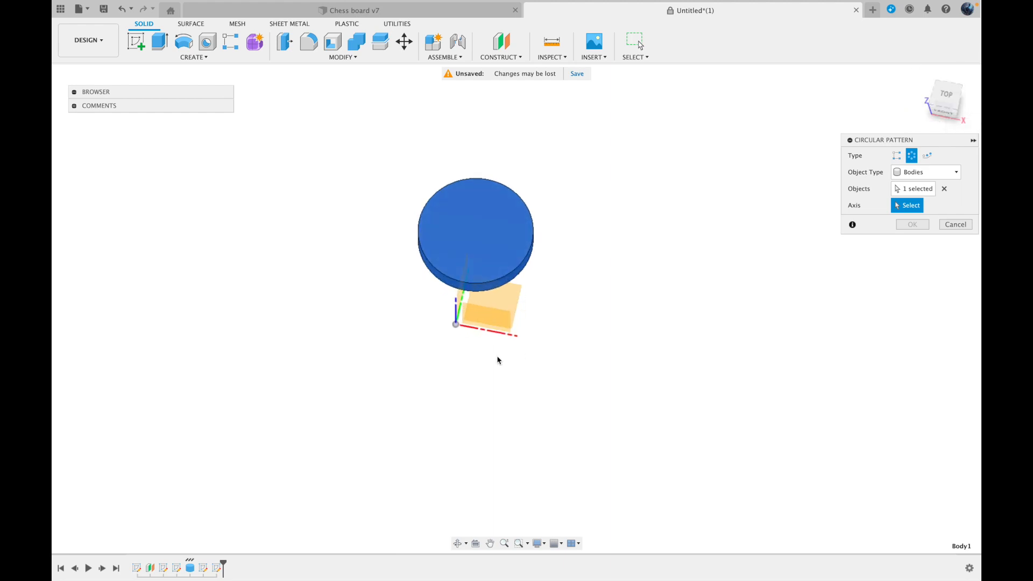
left_click(456, 314)
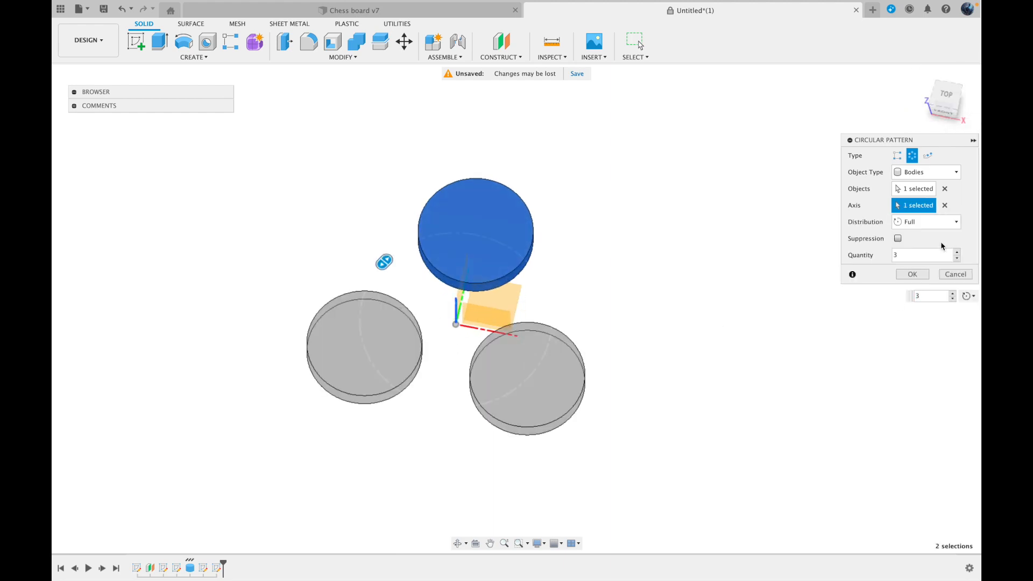
left_click(903, 253)
key("Return")
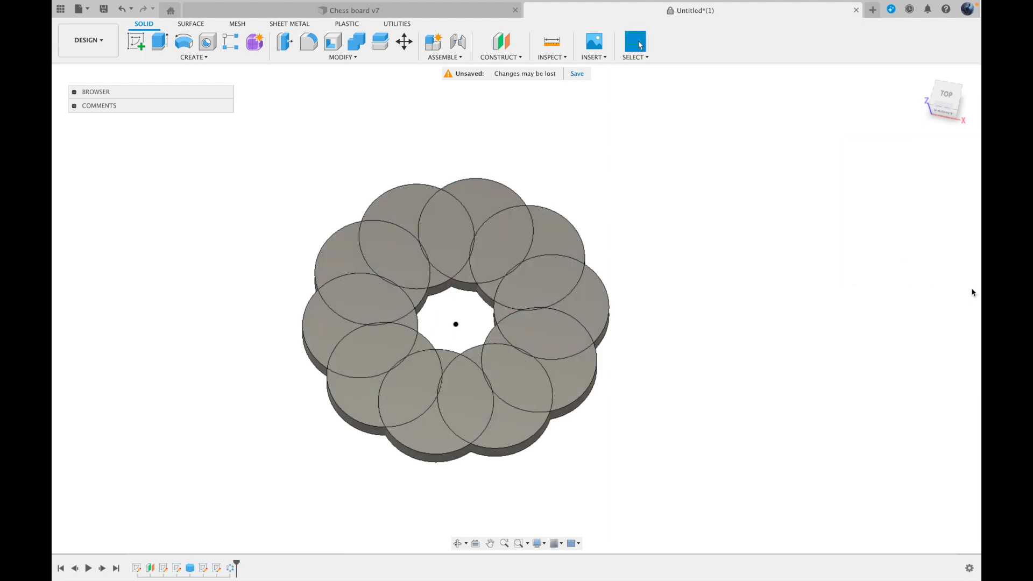
Try to mirror the disc body across the XZ origin plane as a new body
left_click(143, 24)
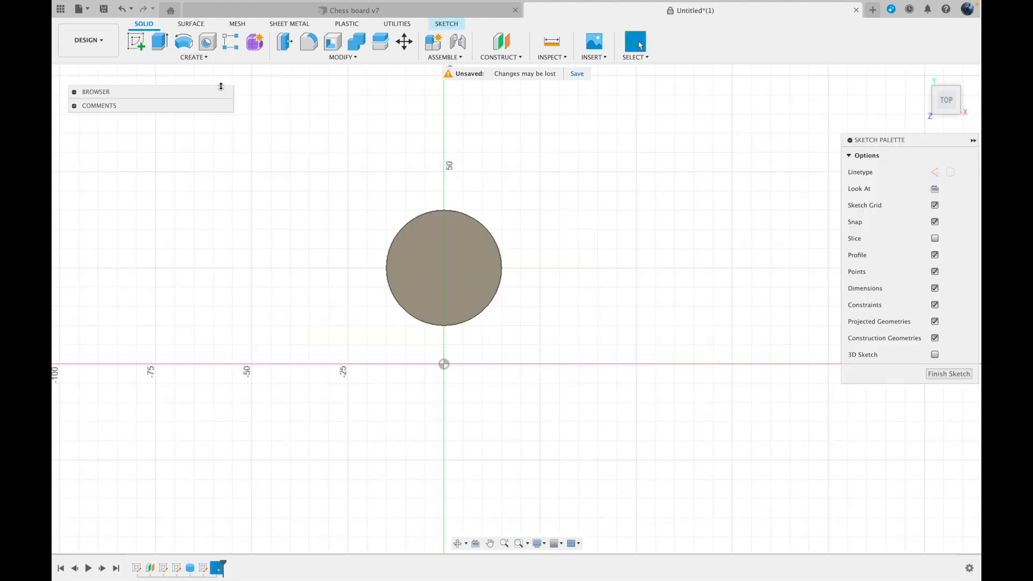
left_click(194, 57)
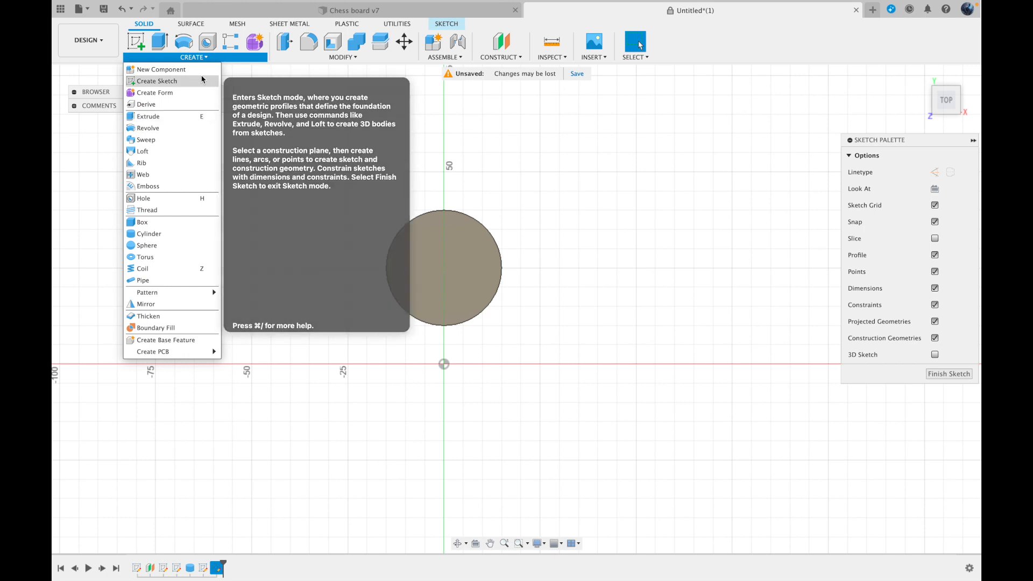
left_click(154, 306)
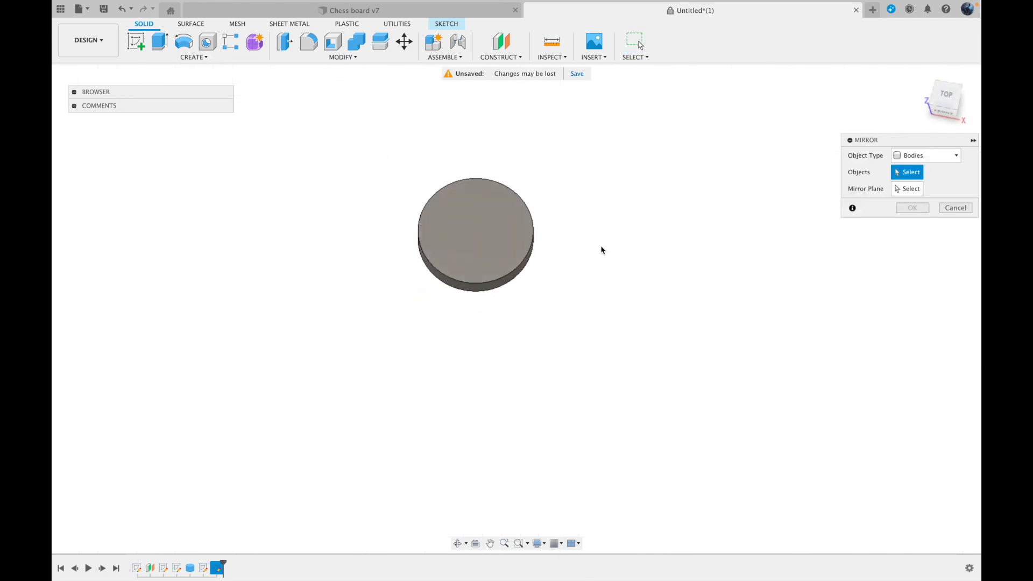
left_click(501, 237)
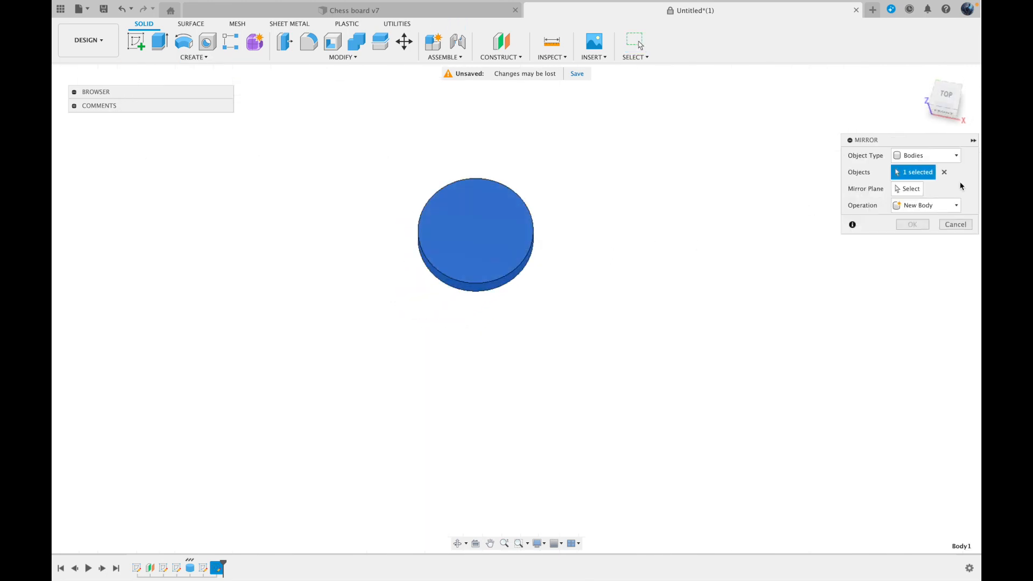
left_click(907, 189)
left_click(490, 315)
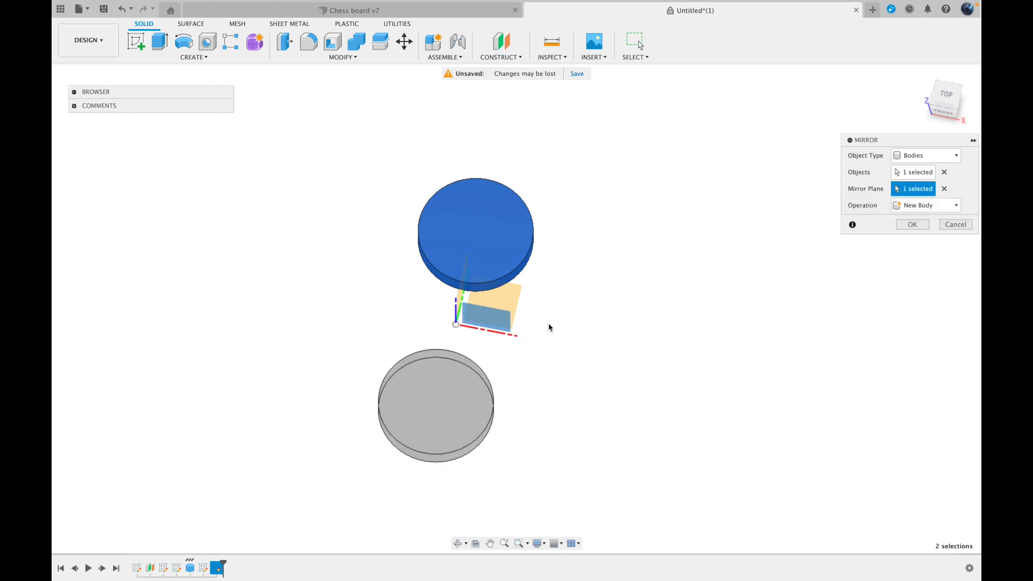
left_click(945, 94)
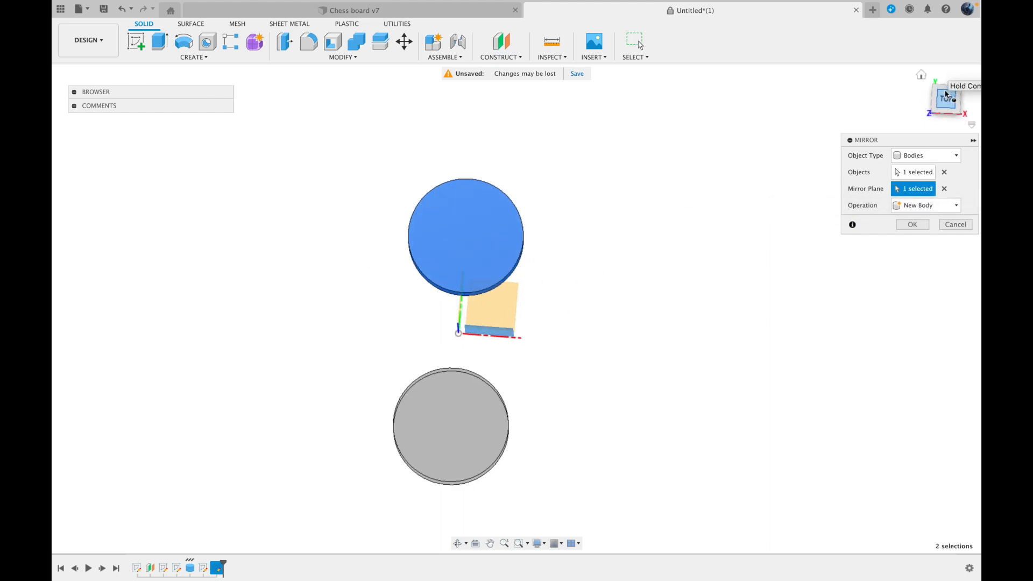
left_click(922, 96)
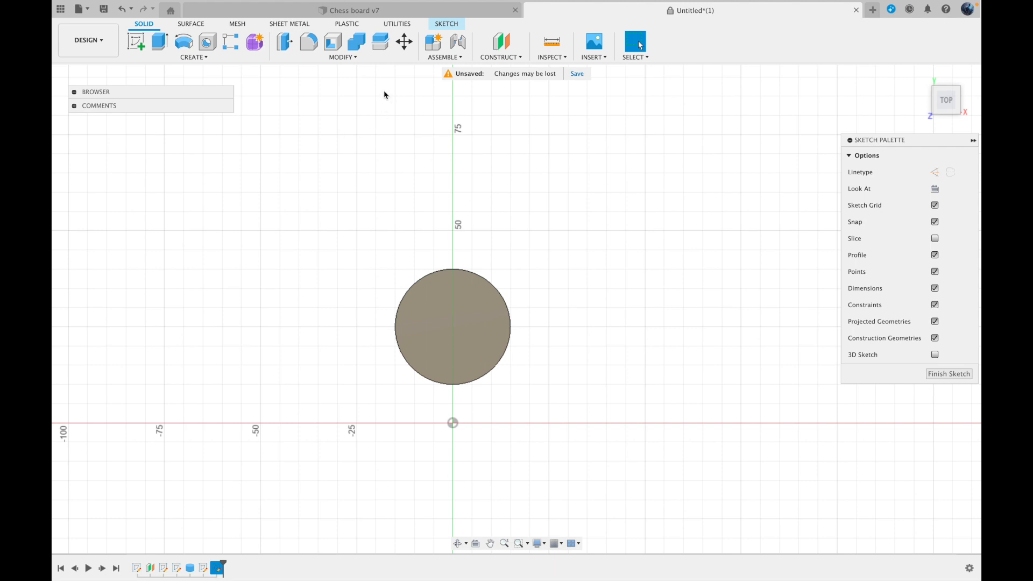
Try a Press Pull of the disc's flat upper face by 10 mm and abandon it
left_click(350, 59)
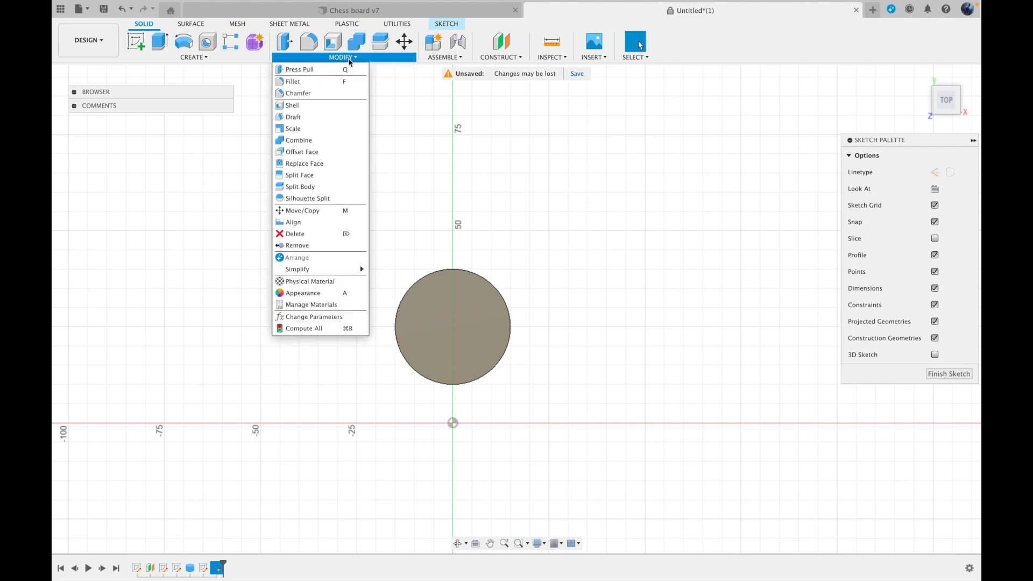
left_click(335, 69)
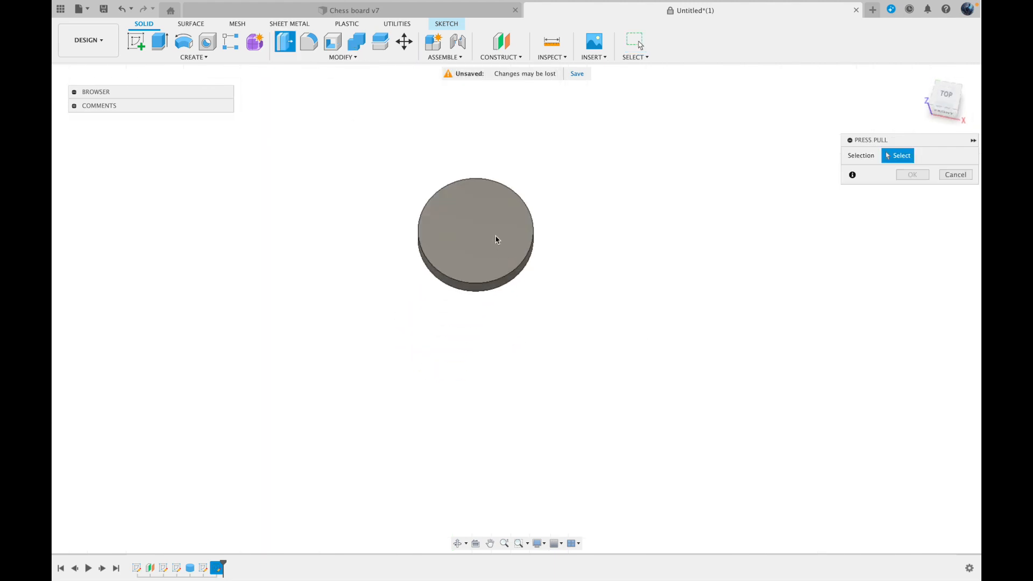
left_click(491, 235)
left_click_drag(491, 232, 523, 211)
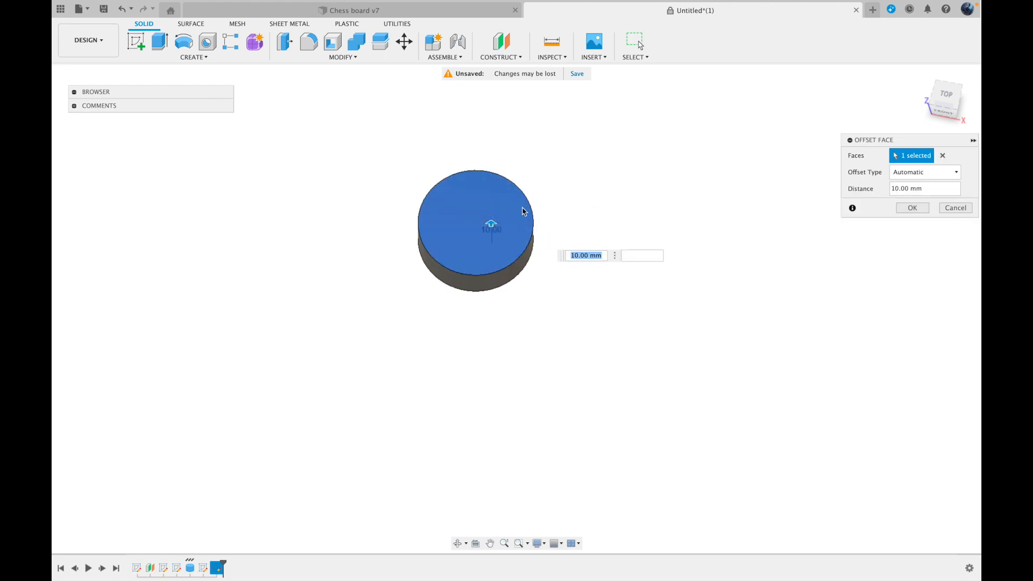
left_click(954, 208)
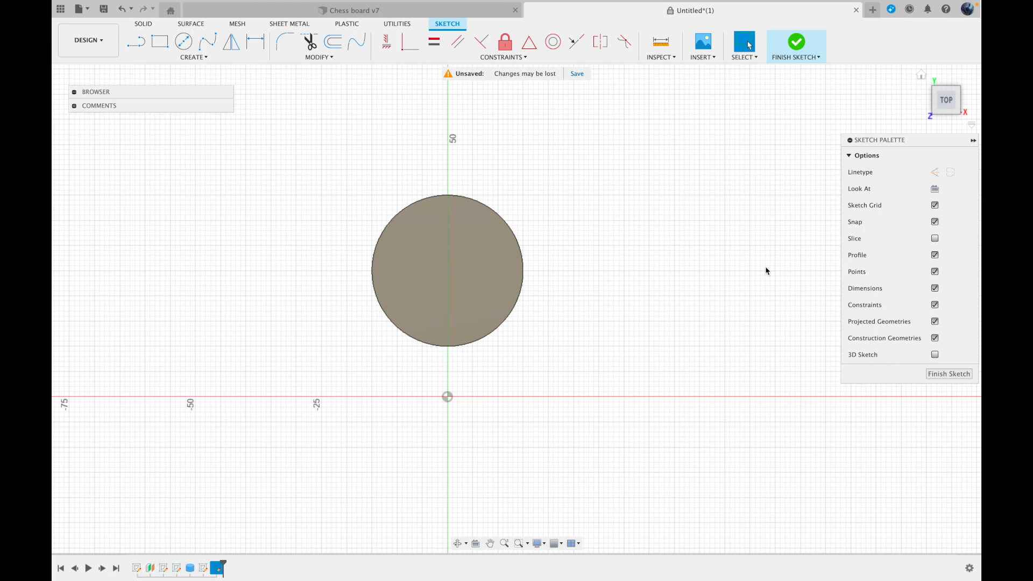
Try Press Pull on the disc's upper circular edge to round it with a constant-radius fillet, and discard it
left_click(144, 24)
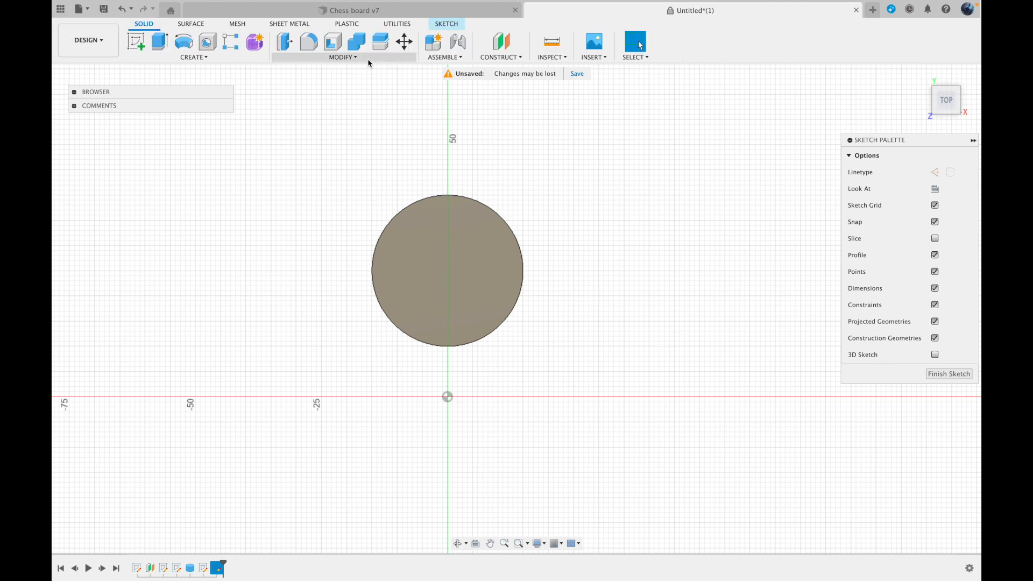
left_click(367, 58)
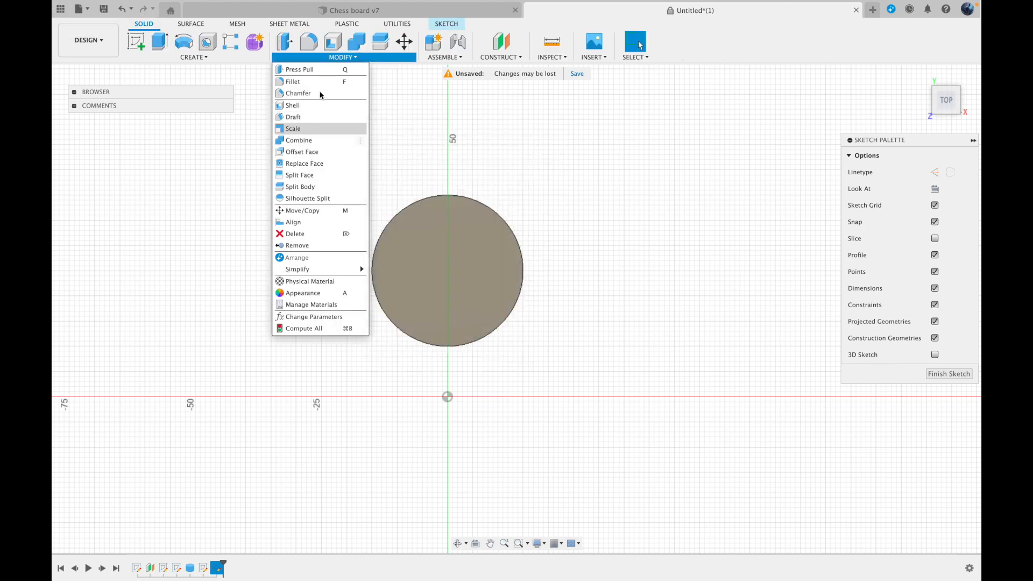
left_click(301, 70)
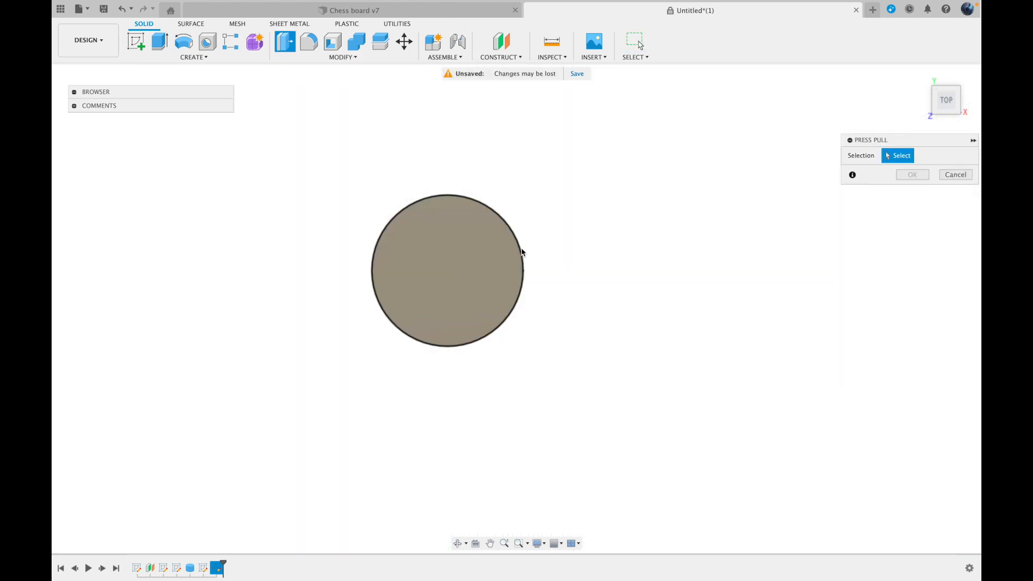
left_click(521, 251)
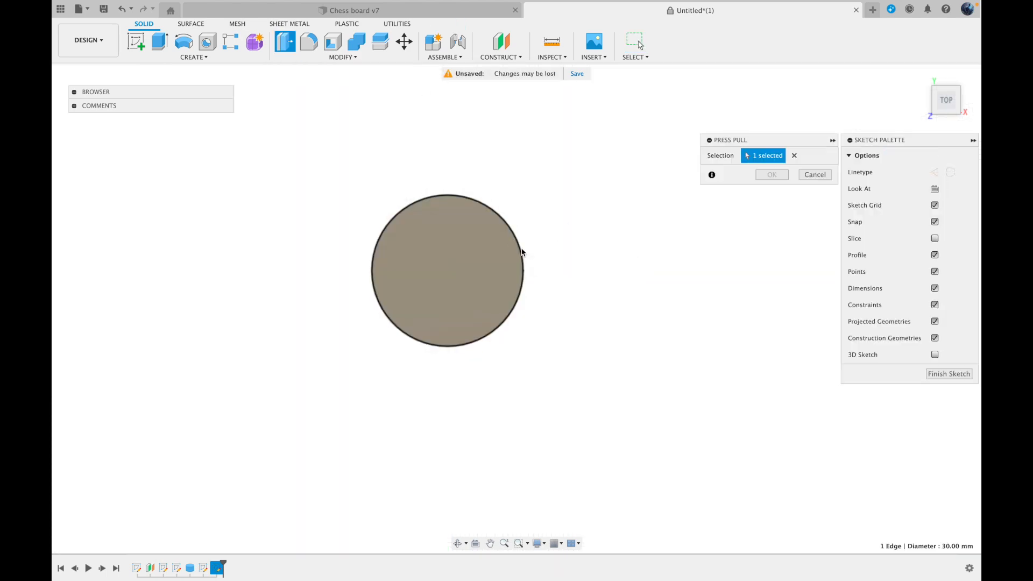
left_click(944, 113)
left_click_drag(531, 239, 512, 259)
key("Escape")
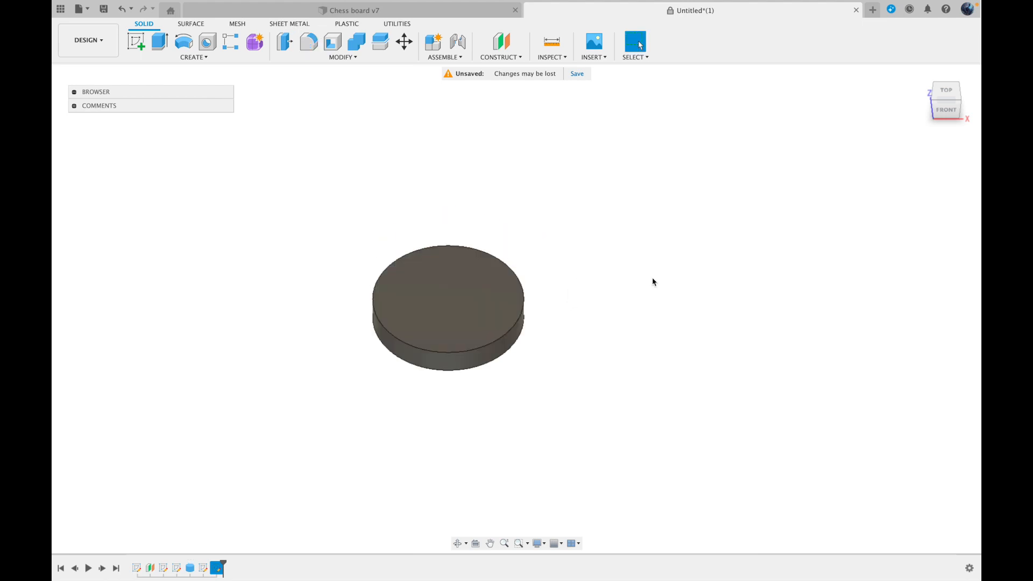
Try to enlarge the disc body with a uniform Scale
left_click(336, 57)
left_click(306, 129)
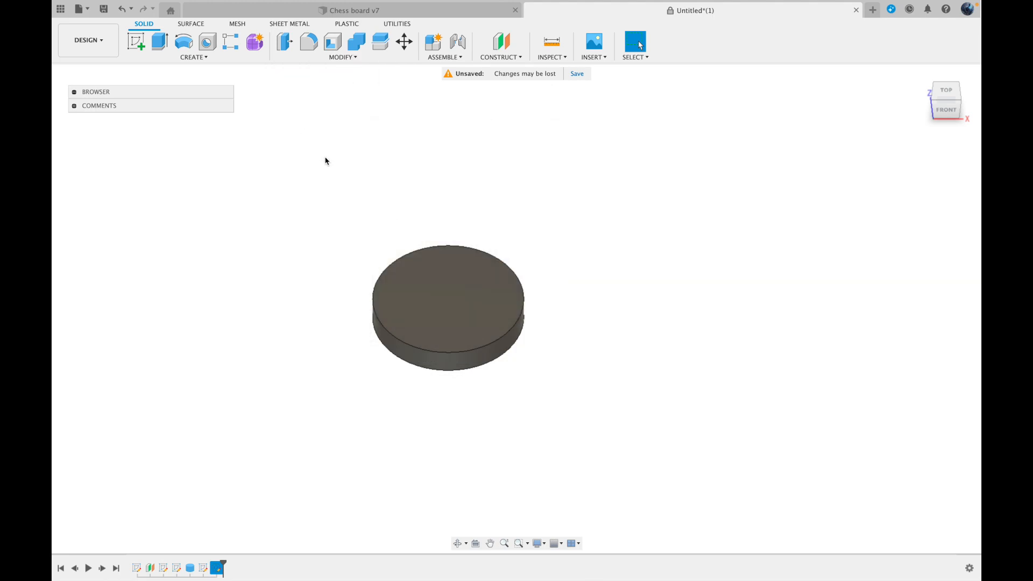
left_click(484, 301)
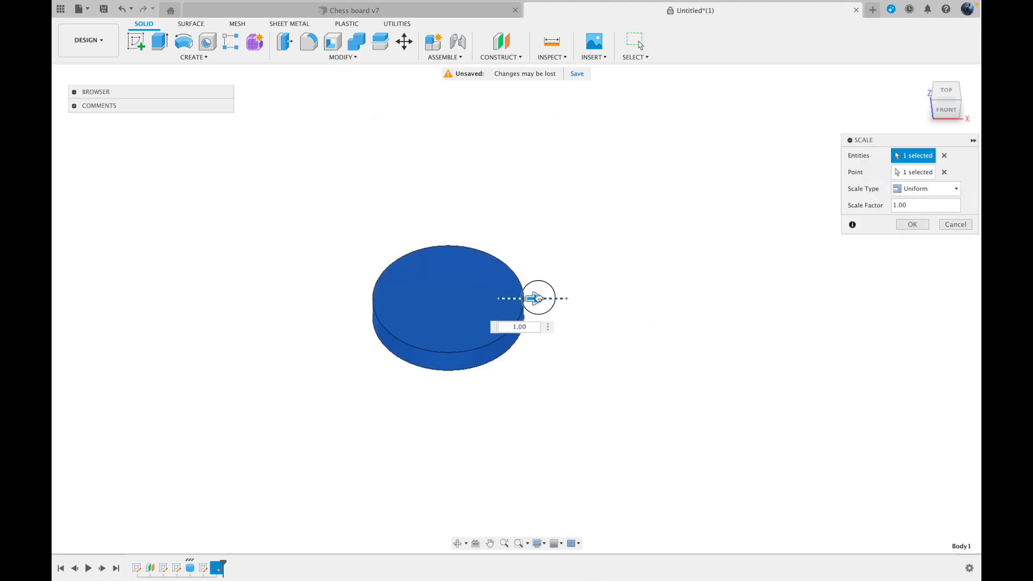
left_click_drag(536, 298, 614, 298)
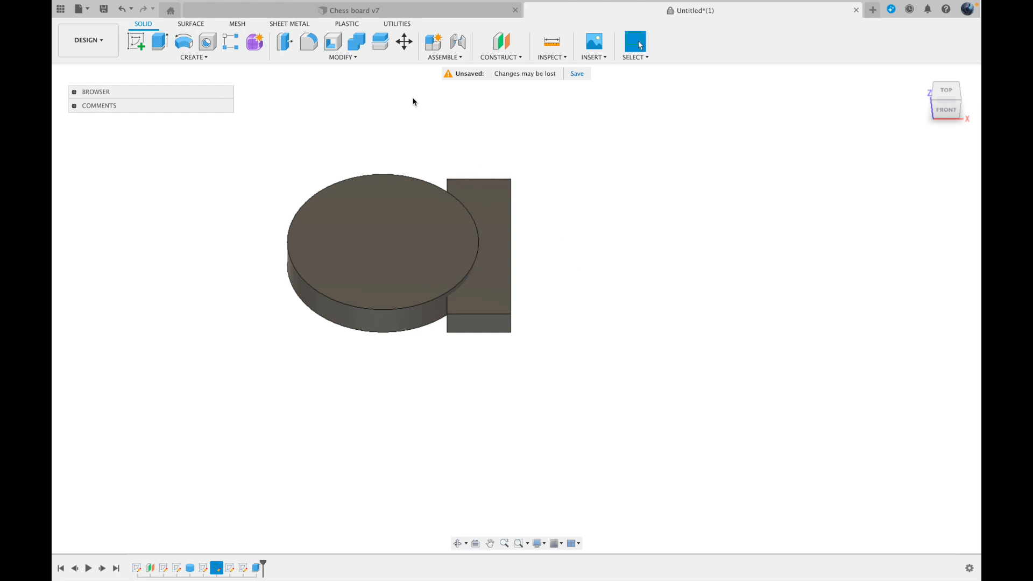
Combine the rectangular block as target body with the overlapping disc as tool body, using the Join operation
left_click(351, 58)
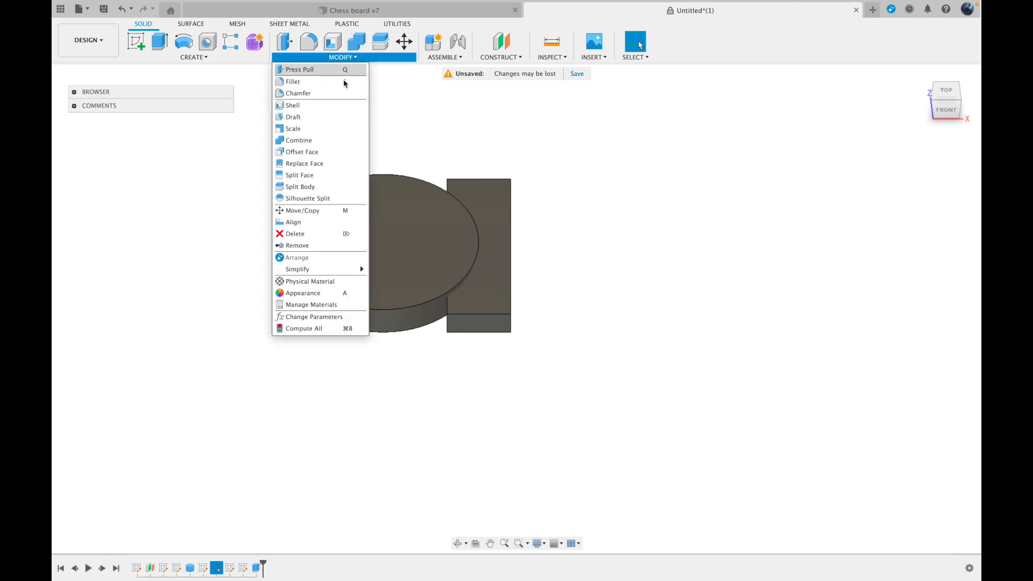
left_click(308, 144)
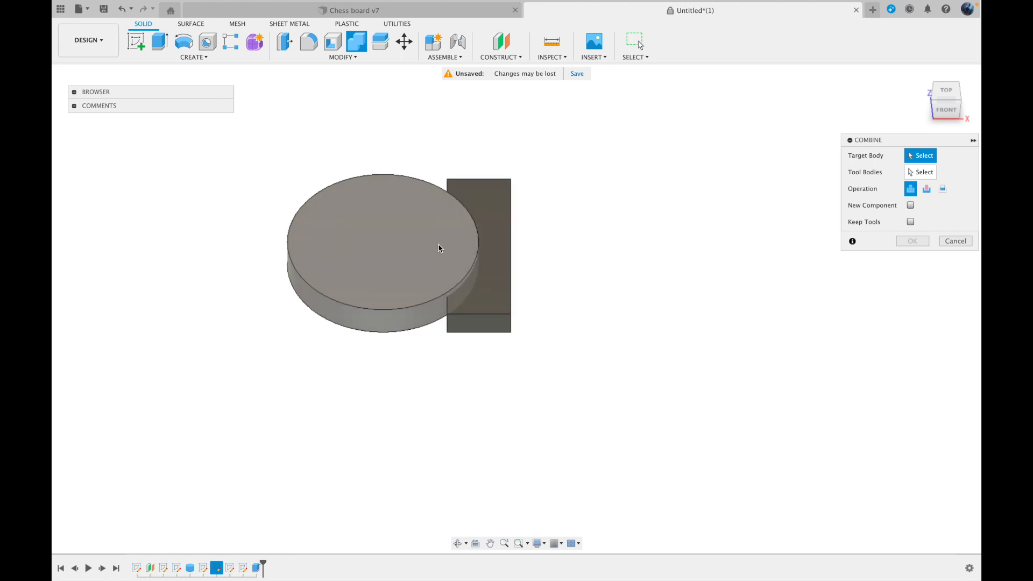
left_click(468, 229)
left_click(472, 198)
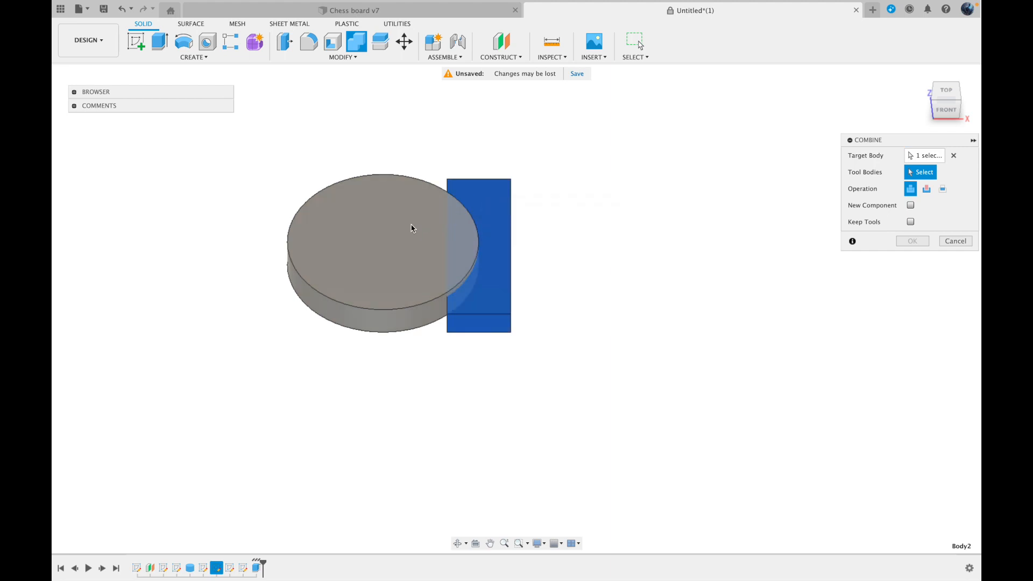
left_click(404, 238)
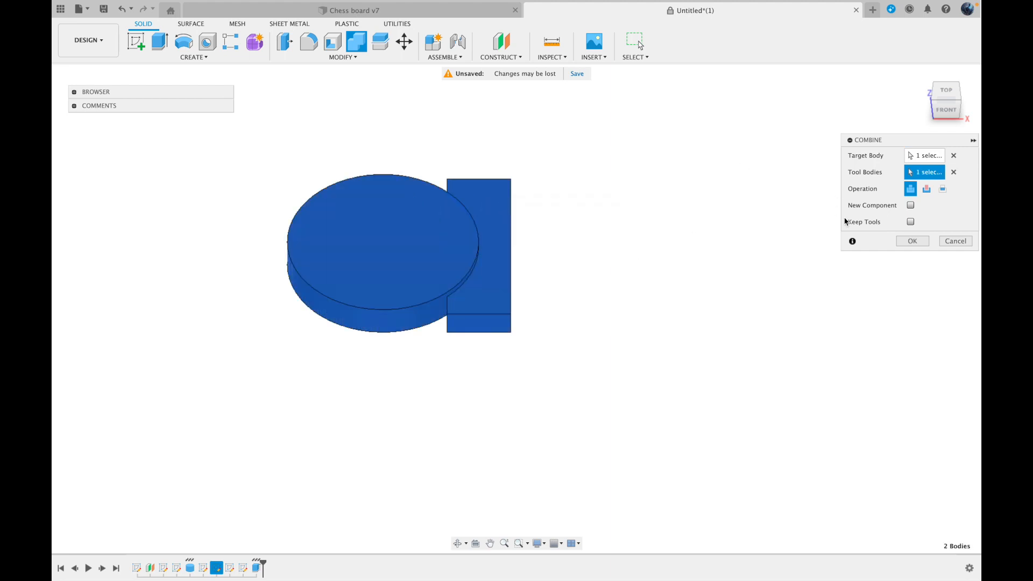
left_click(912, 240)
left_click(443, 231)
left_click(554, 291)
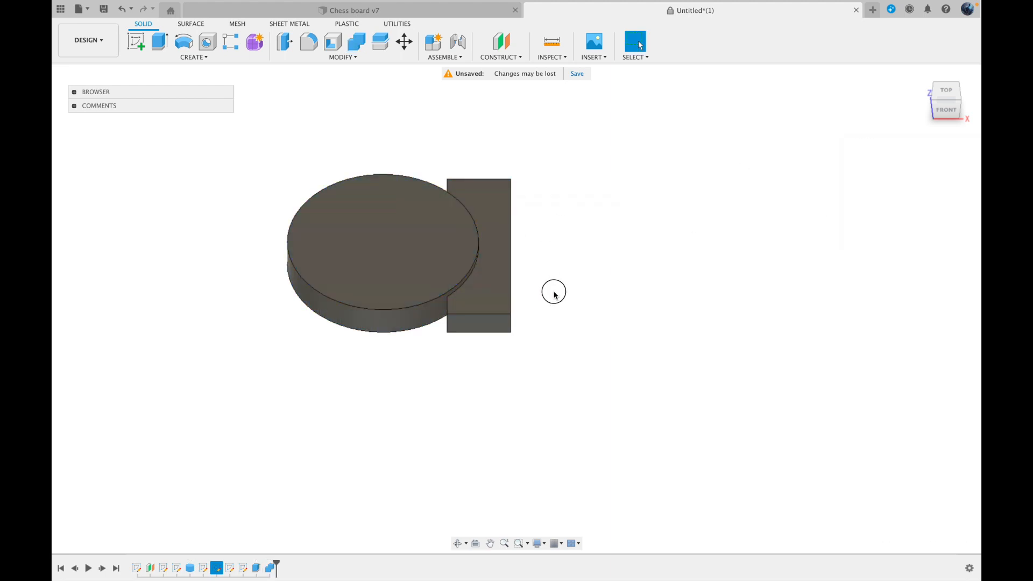
Try to move the joined disc and block as one body with Move/Copy
left_click(402, 42)
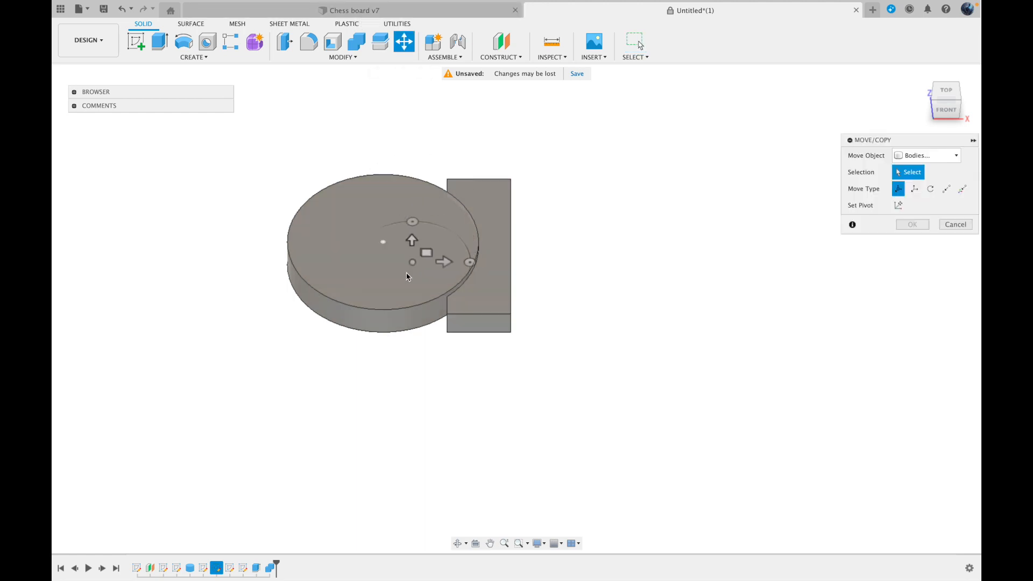
left_click(416, 260)
mouse_move(441, 265)
left_mouse_down()
mouse_move(565, 266)
mouse_move(410, 350)
mouse_move(683, 364)
left_mouse_up()
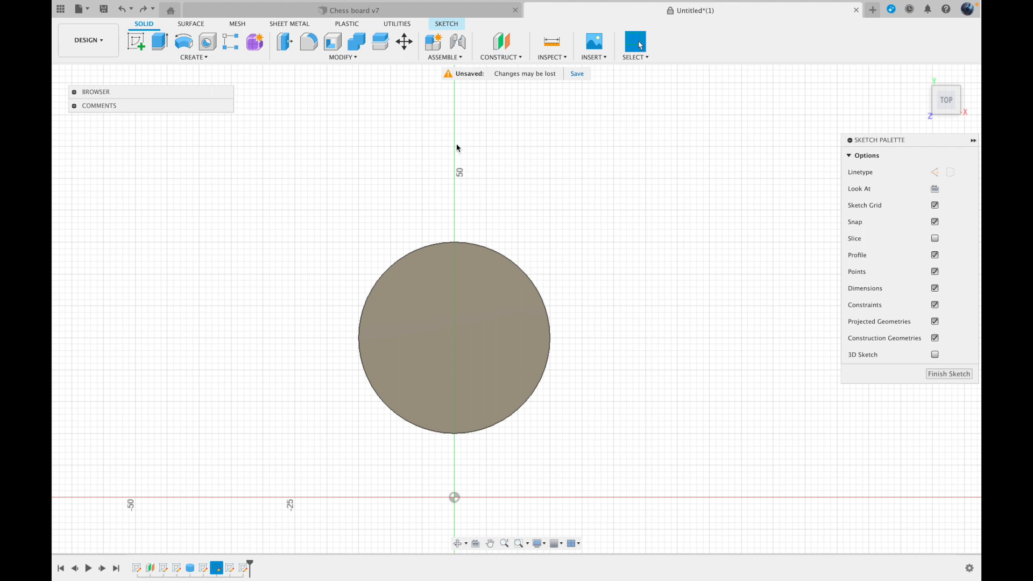
Split the disc body into two halves, using the sketched line through its centre as the splitting tool
left_click(346, 58)
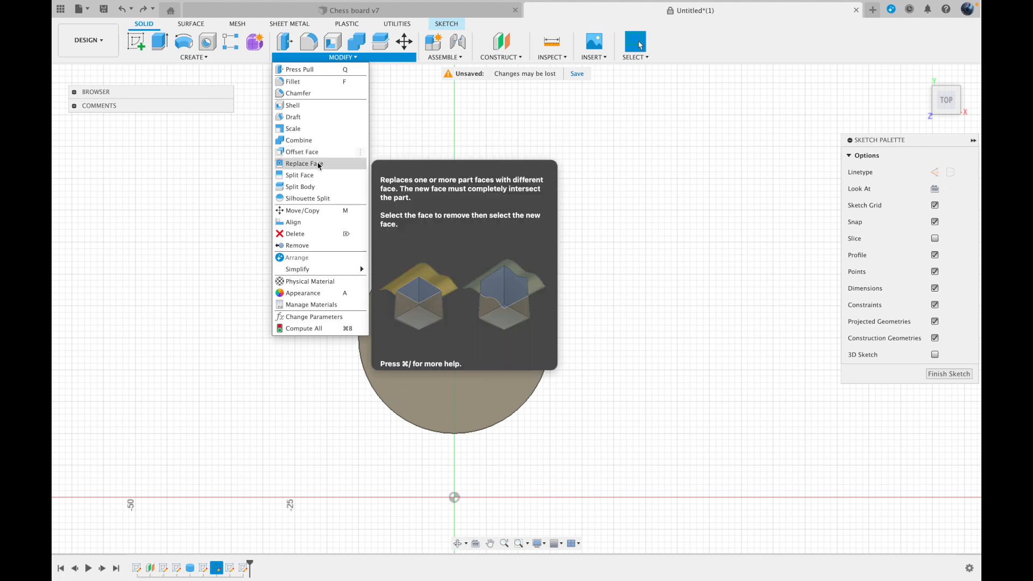
left_click(314, 188)
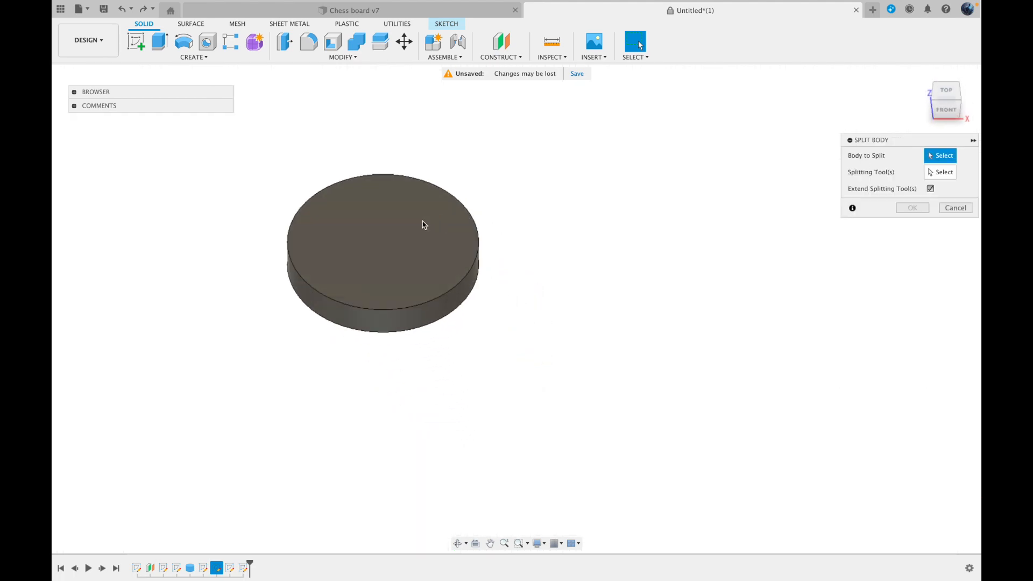
left_click(423, 225)
left_click(933, 173)
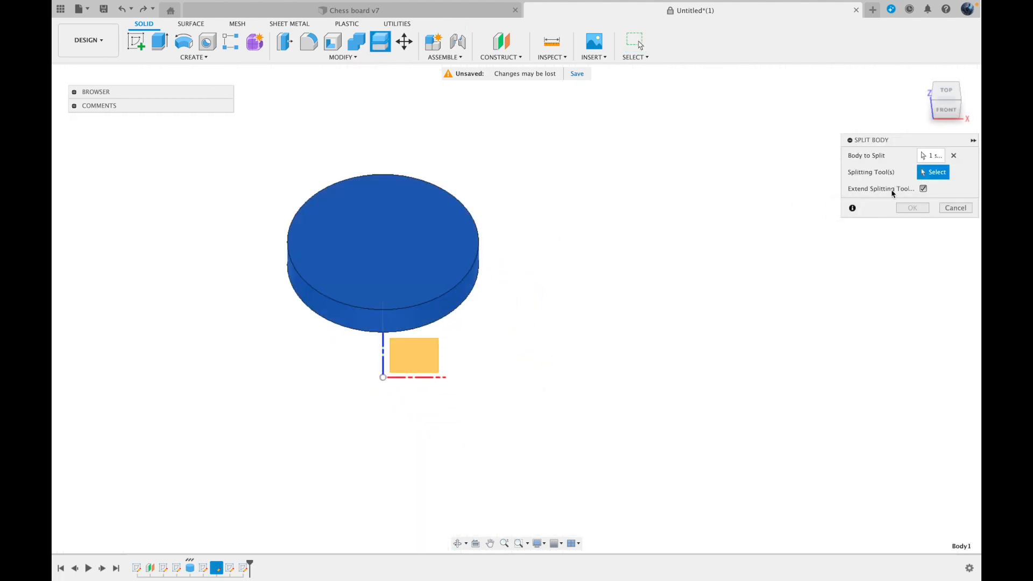
left_click(384, 335)
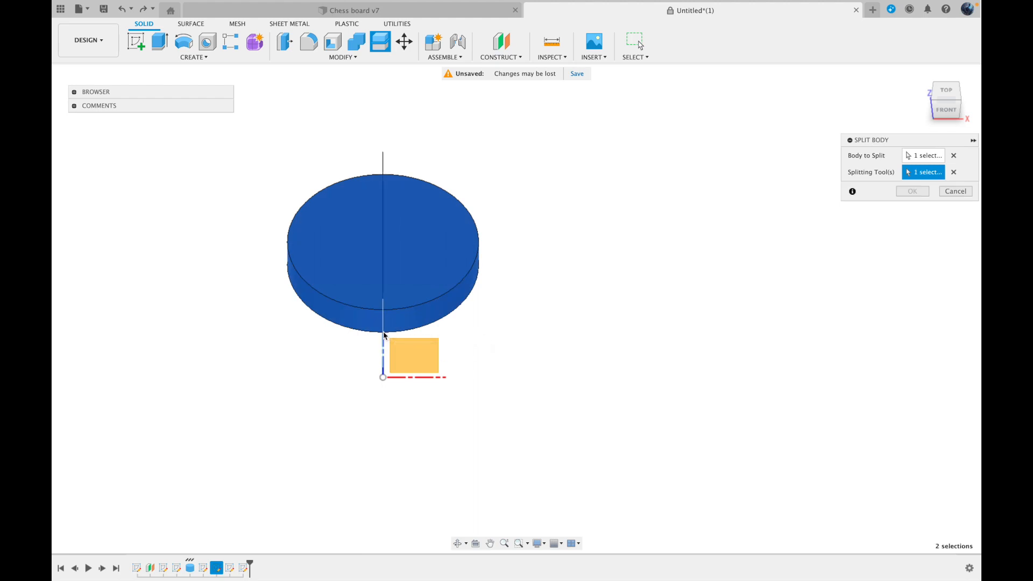
left_click(912, 191)
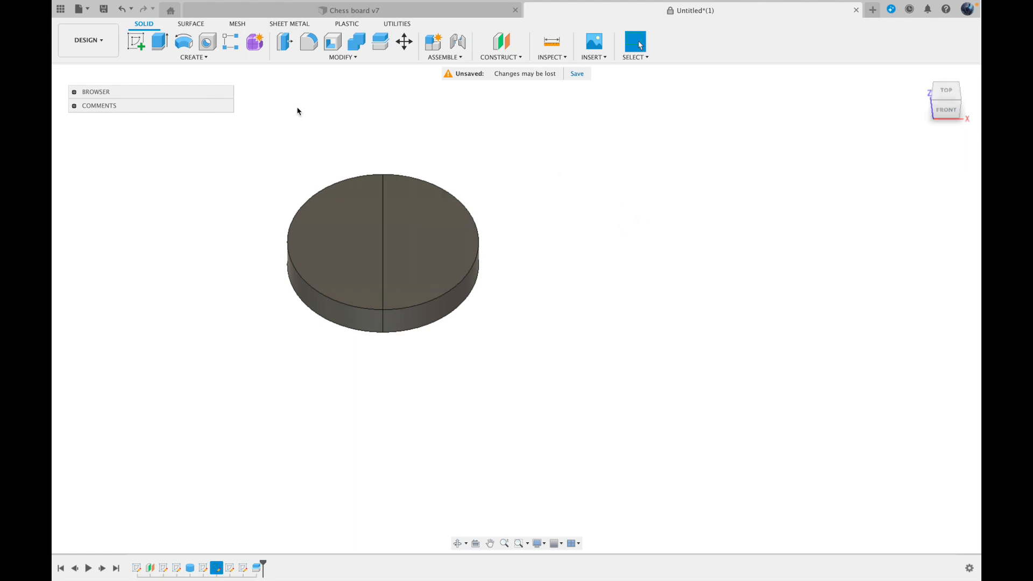
Try to move one half of the split disc 8 mm along X, away from the other half, and discard the move
left_click(404, 41)
left_click(424, 233)
left_click_drag(454, 229, 508, 236)
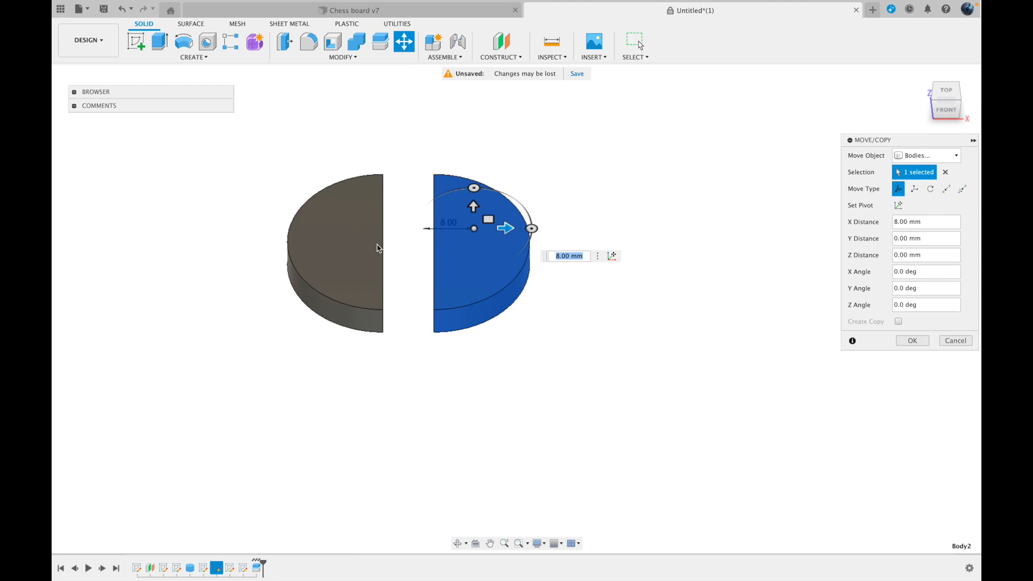
left_click(962, 340)
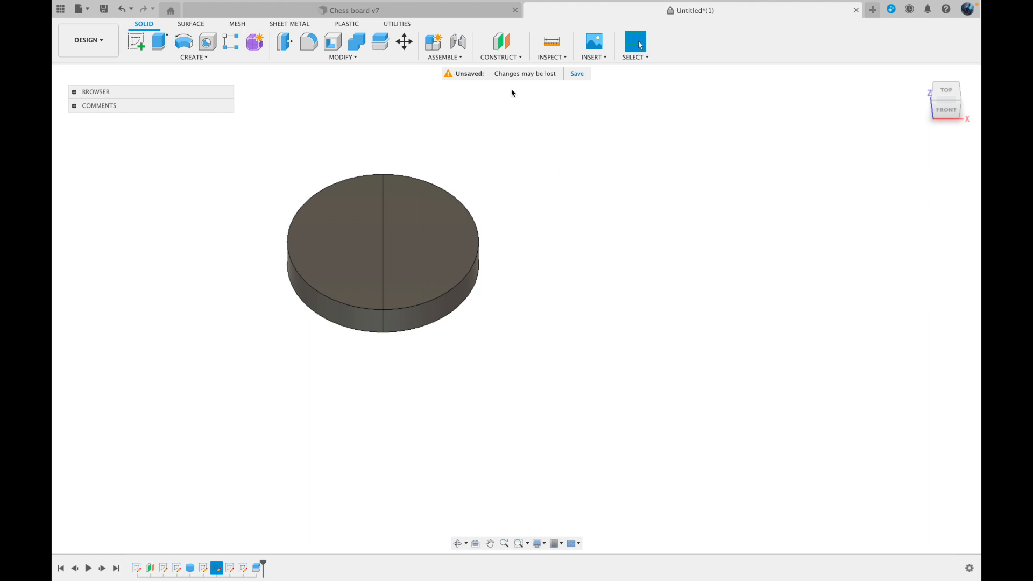
Switch to the Chess board v7 design
left_click(478, 12)
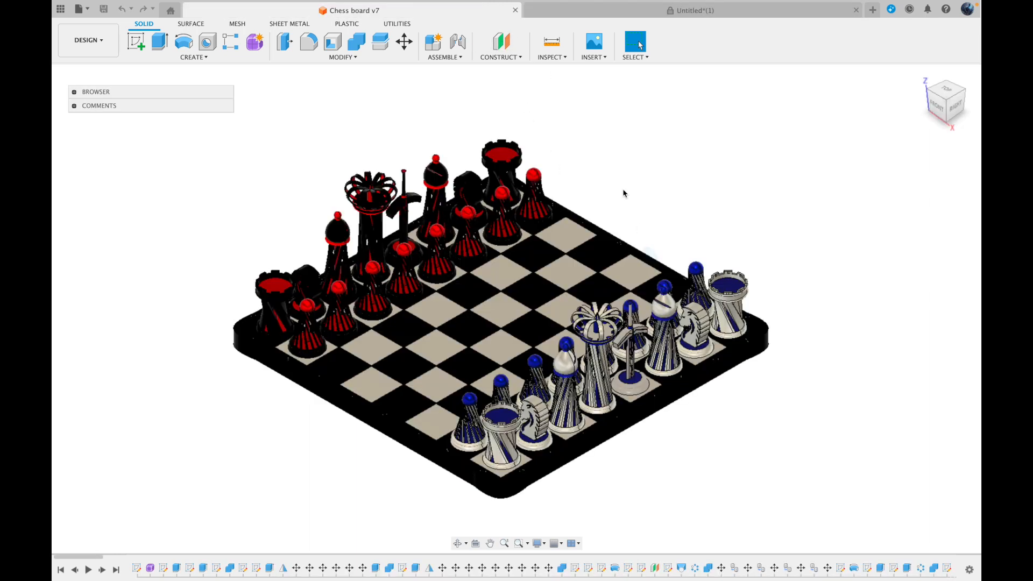